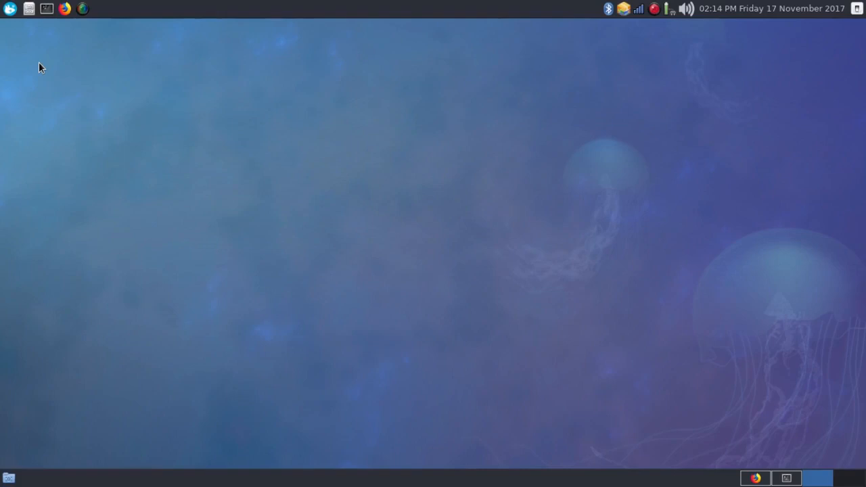
Step: Switch to the fourth workspace and bring up the minimized SimpleScreenRecorder window
click(856, 482)
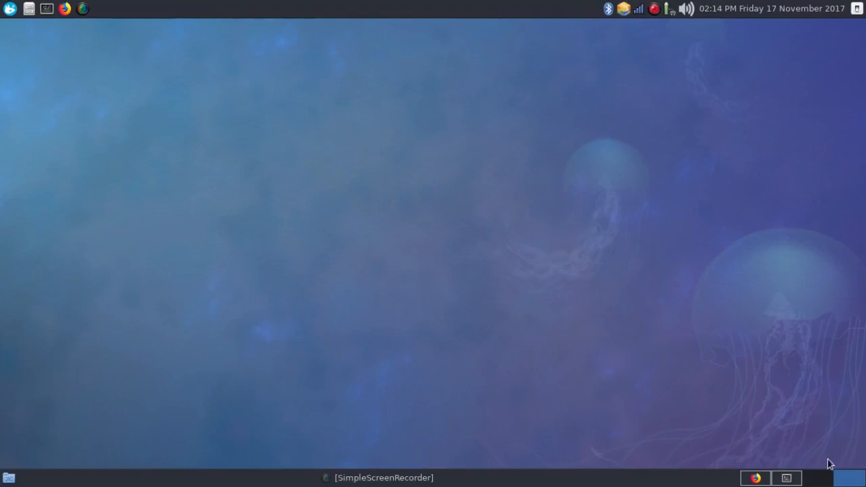
click(391, 478)
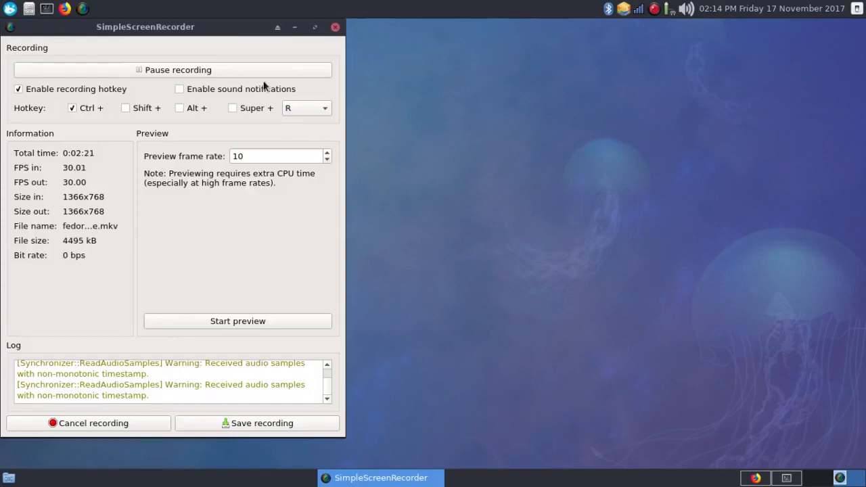
mouse_move(231, 28)
mouse_down()
mouse_move(292, 65)
mouse_move(316, 60)
mouse_move(315, 49)
mouse_move(228, 34)
mouse_up()
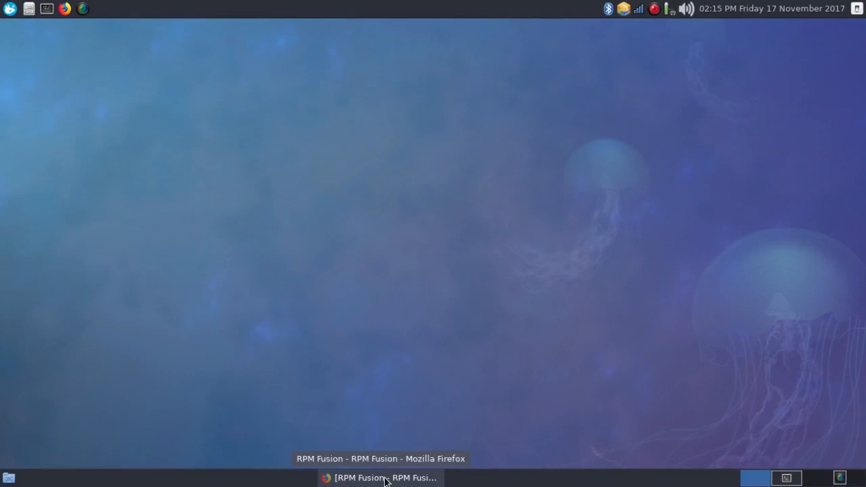
Step: In Firefox, open the RPM Fusion instructions for enabling it on your system and copy the dnf install command for Fedora 22 and later
click(386, 481)
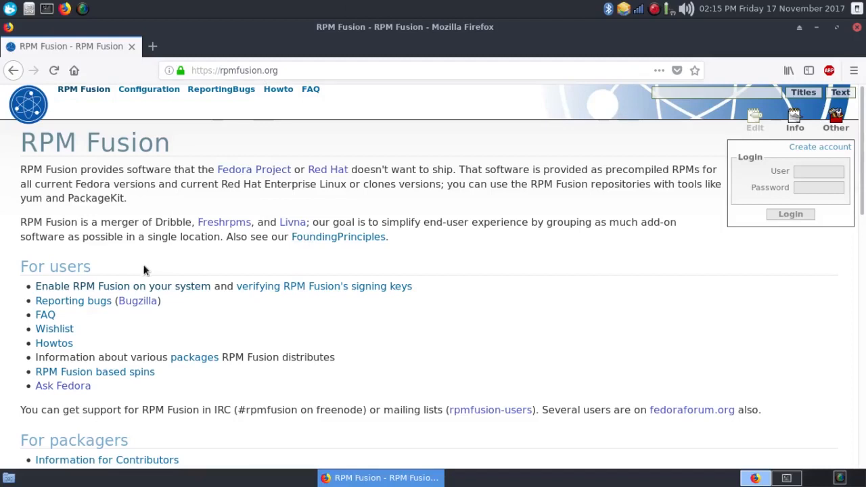
click(109, 292)
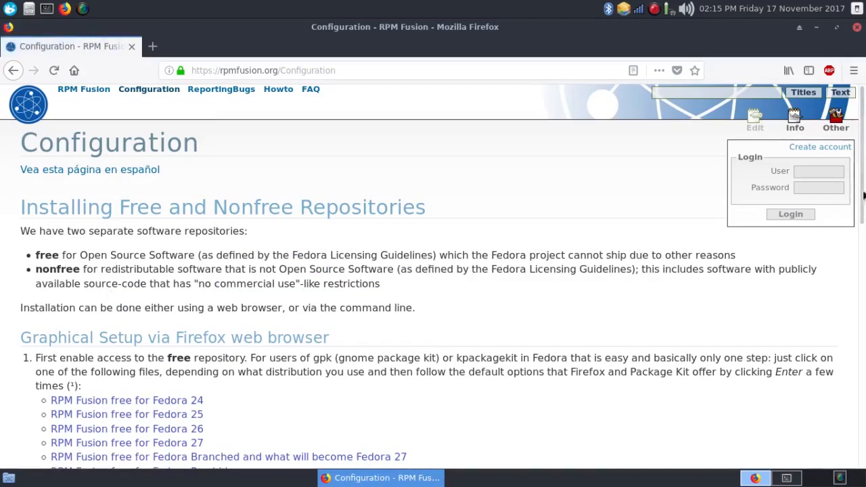
scroll(837, 239, down, 2)
scroll(837, 239, down, 8)
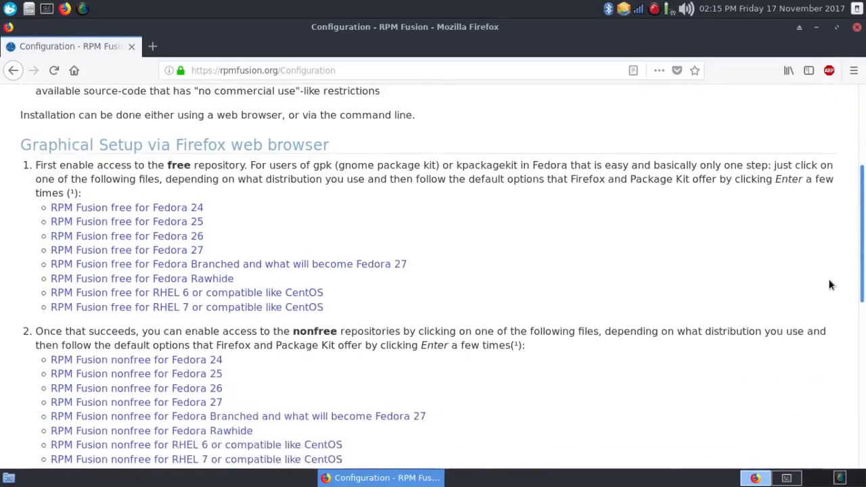
scroll(816, 333, down, 3)
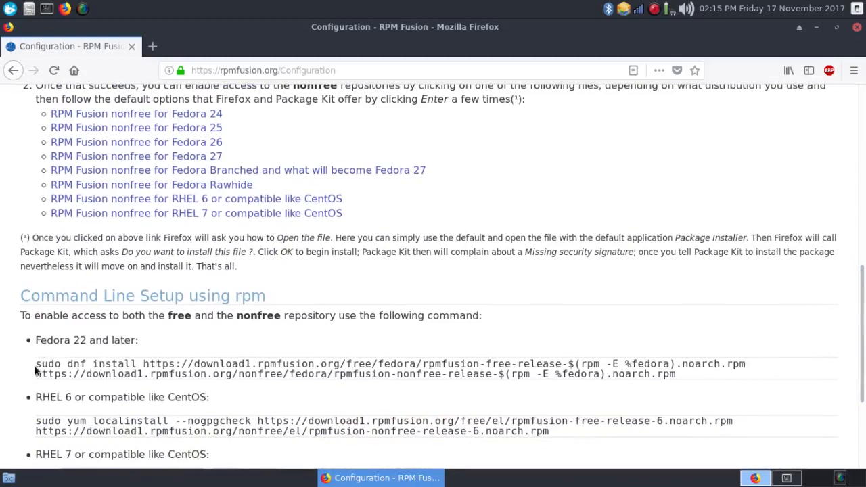
drag(35, 369, 697, 374)
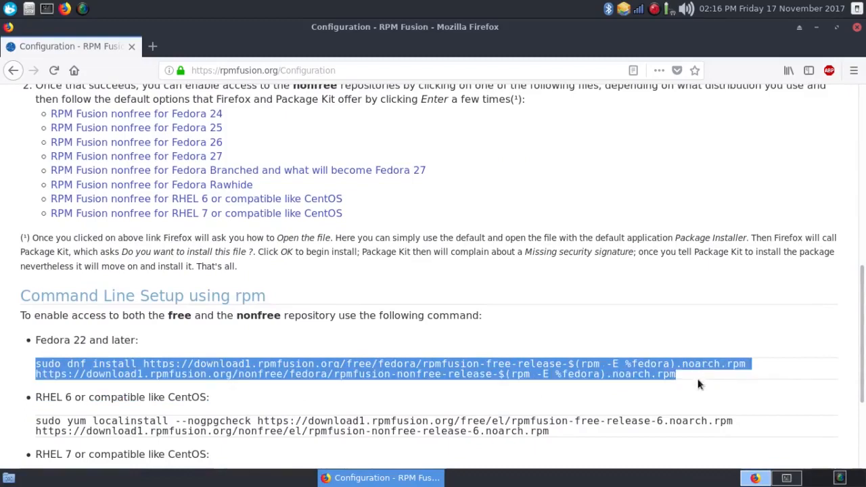
right_click(599, 374)
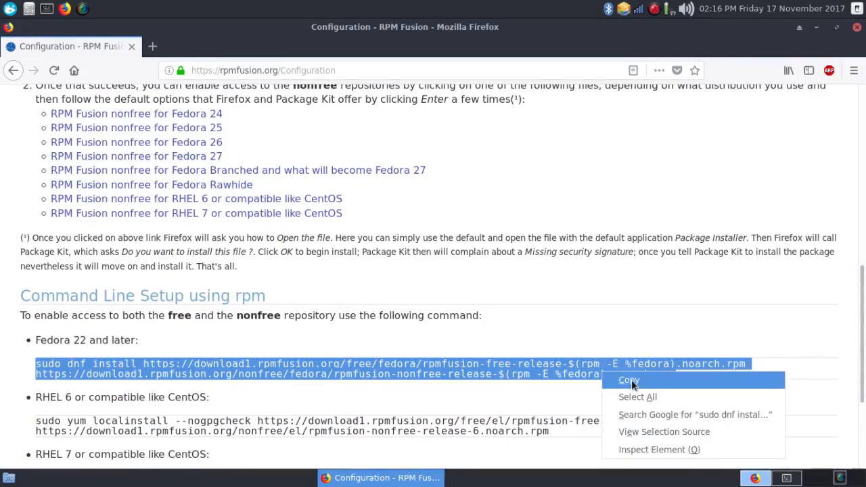
click(631, 381)
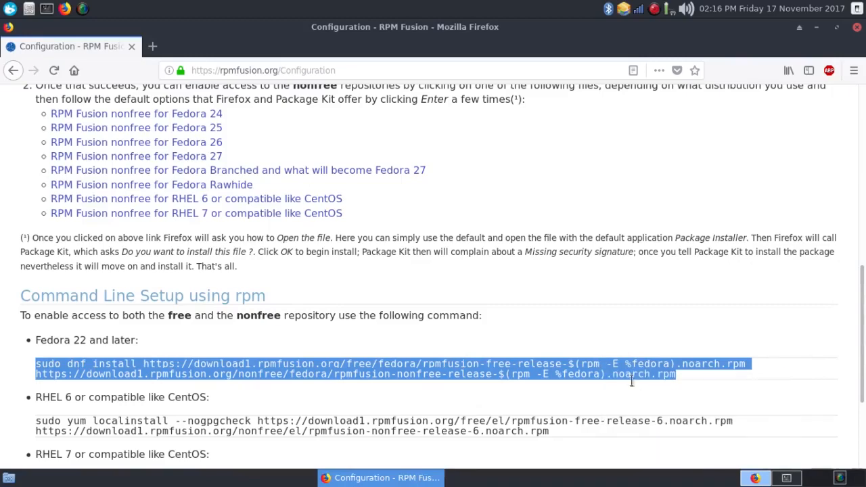
Step: Switch to the terminal, run the copied RPM Fusion install command with the sudo password, and close the terminal
click(787, 478)
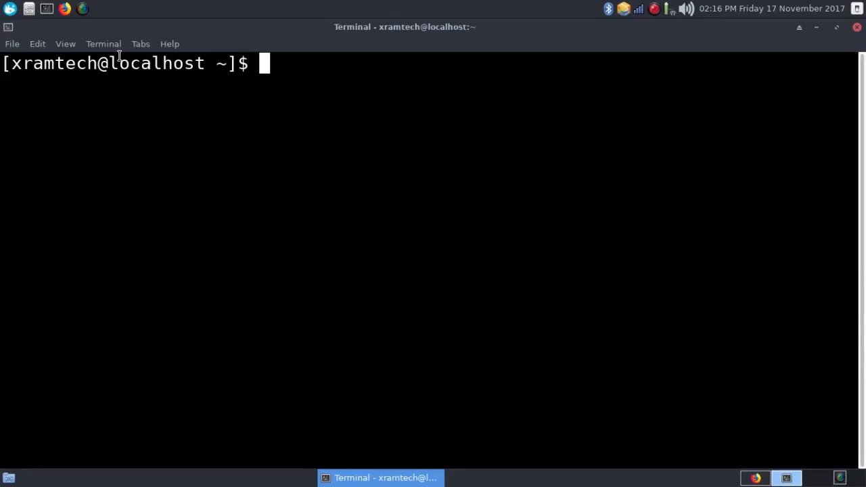
click(37, 44)
click(46, 84)
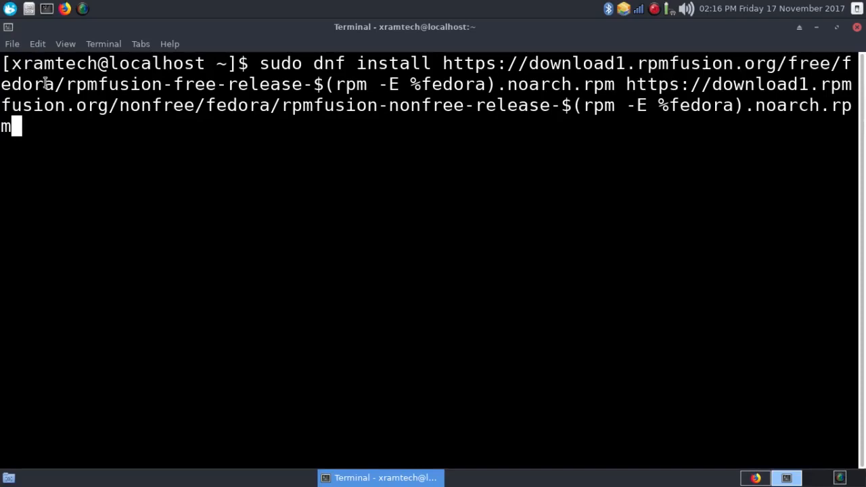
key(Return)
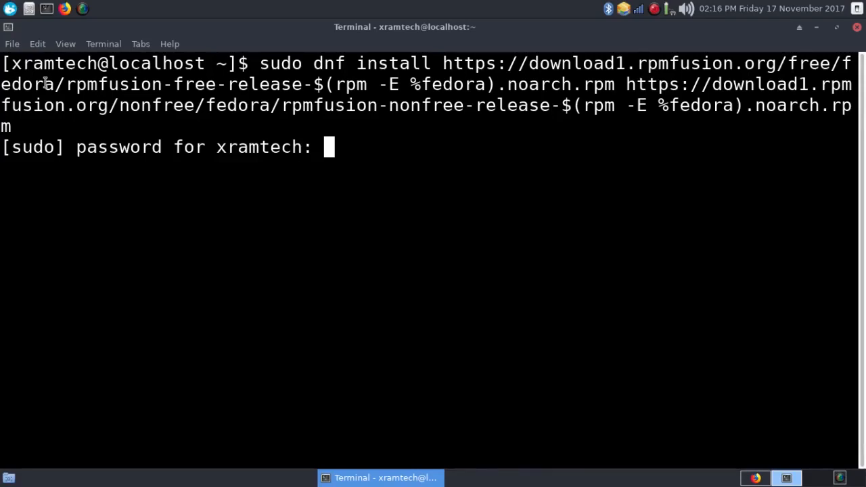
key(Return)
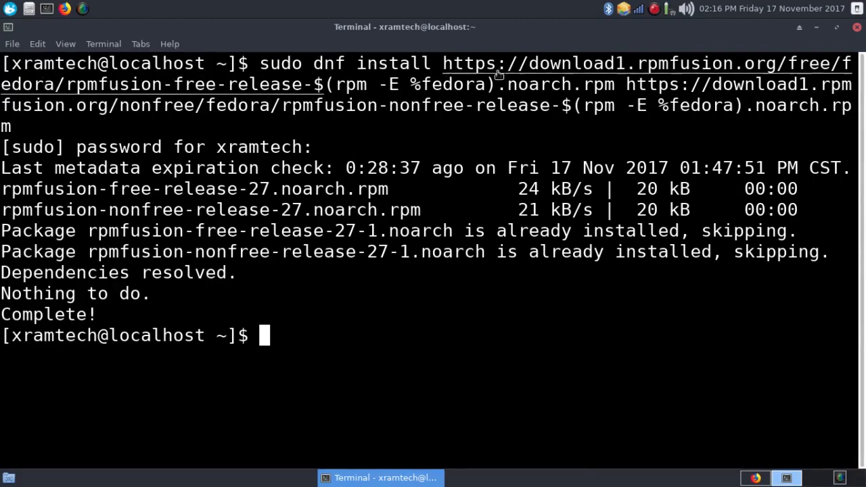
click(856, 28)
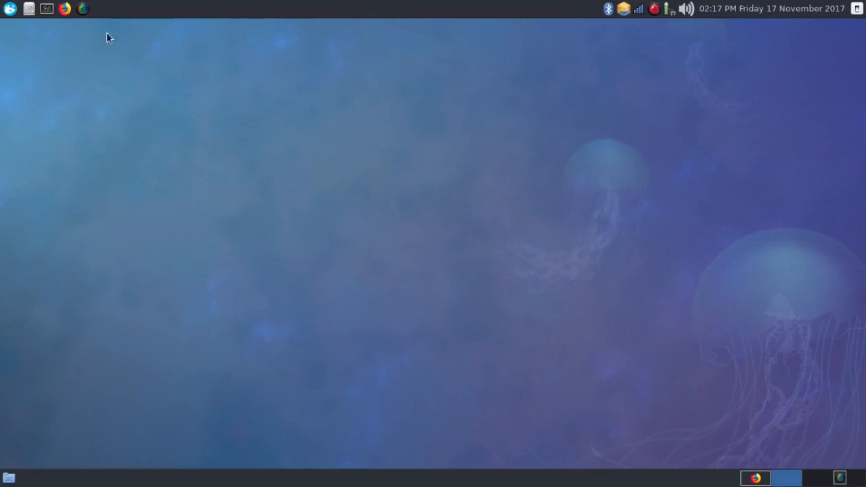
Step: Add a new empty panel through the panel preferences and move it a short way across the desktop
right_click(198, 12)
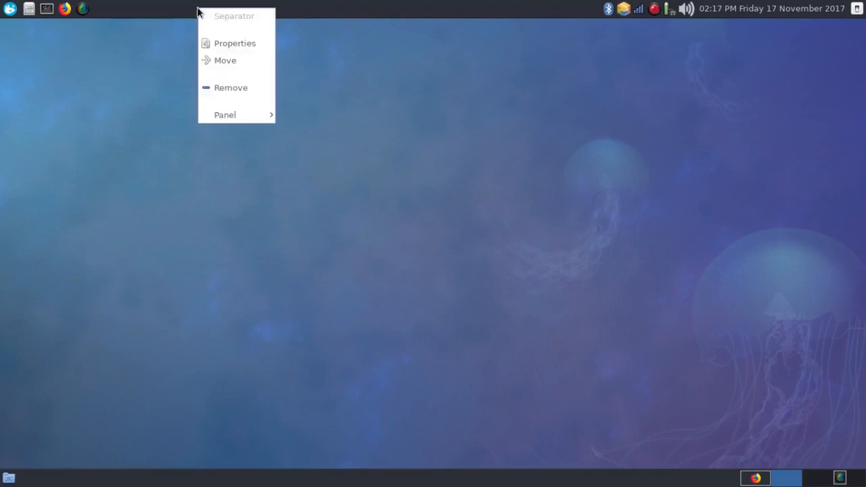
mouse_move(215, 114)
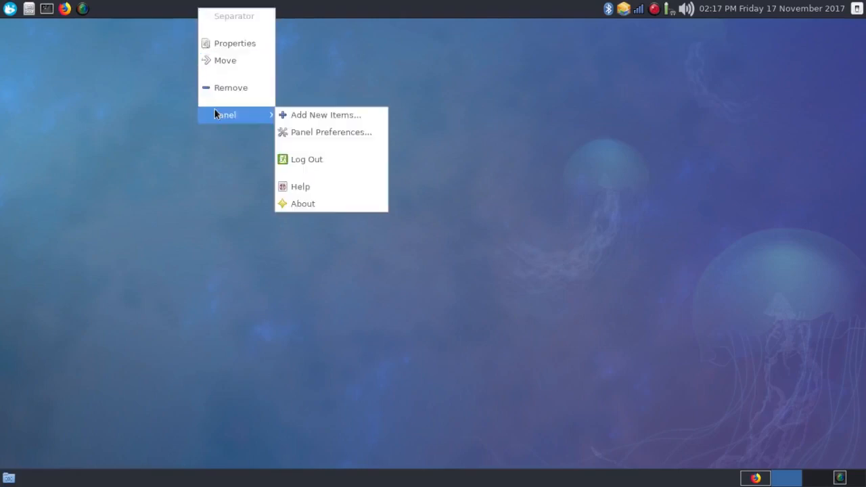
click(288, 132)
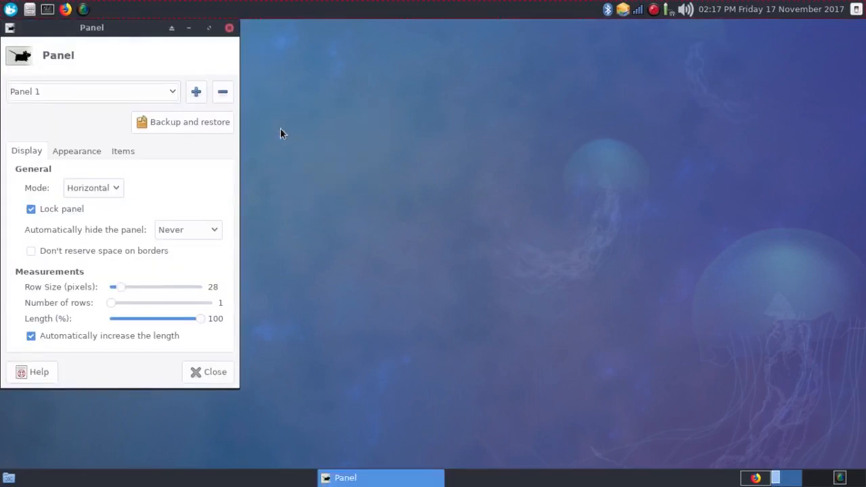
click(197, 90)
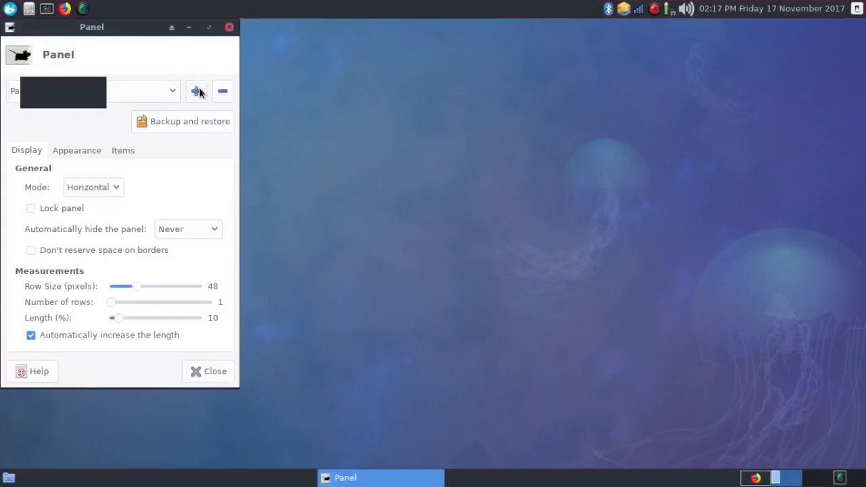
click(231, 29)
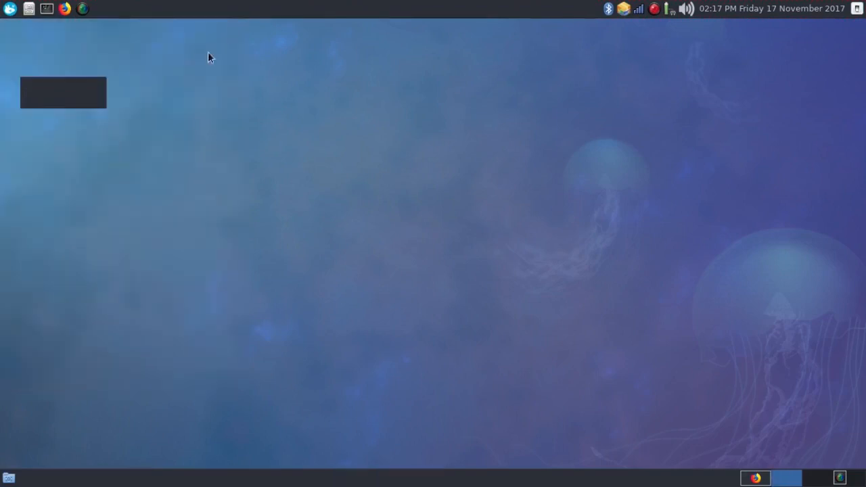
drag(42, 88, 162, 69)
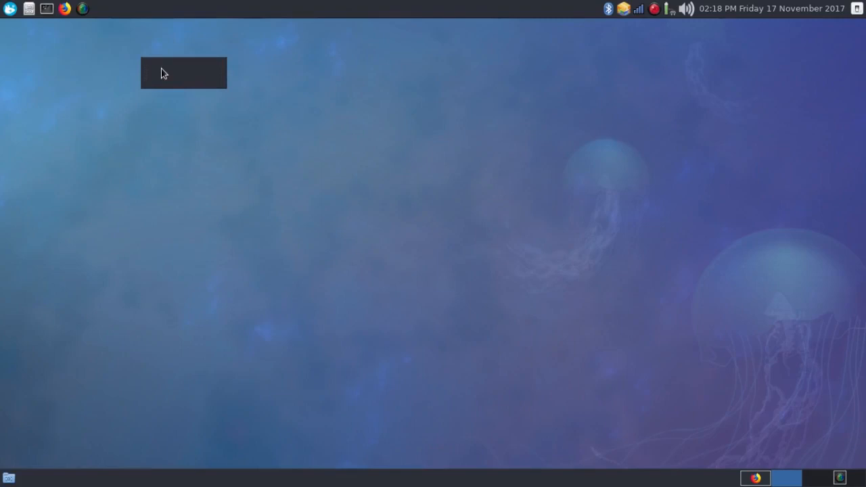
Step: Remove the empty Panel 3 permanently and close the panel preferences
right_click(161, 68)
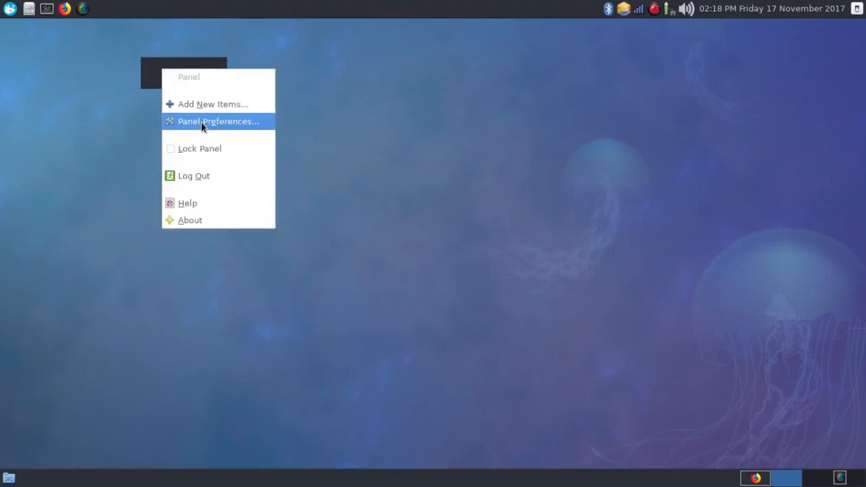
click(200, 120)
click(449, 93)
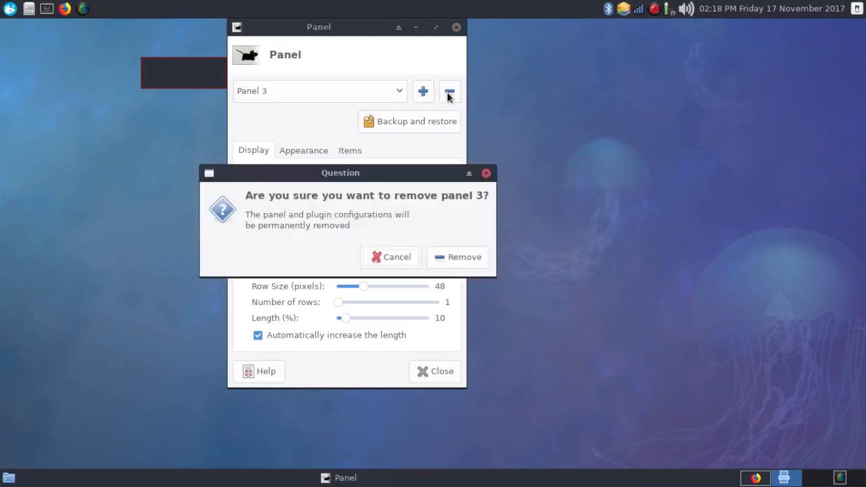
click(449, 257)
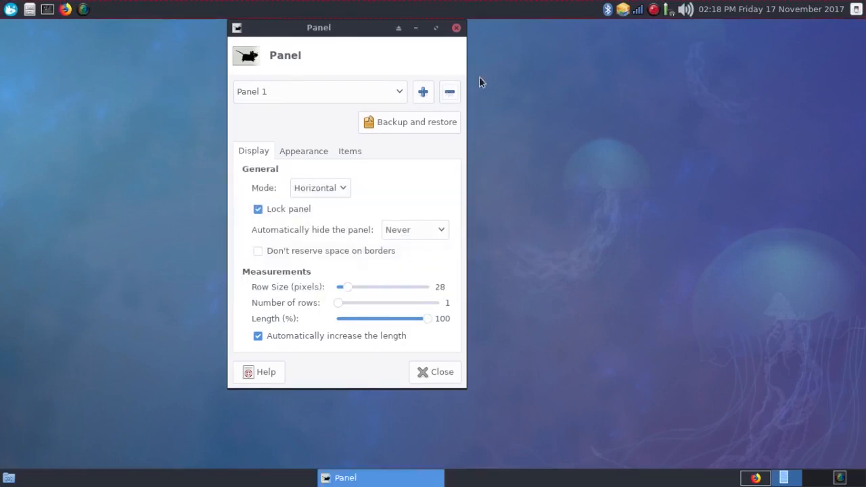
click(457, 27)
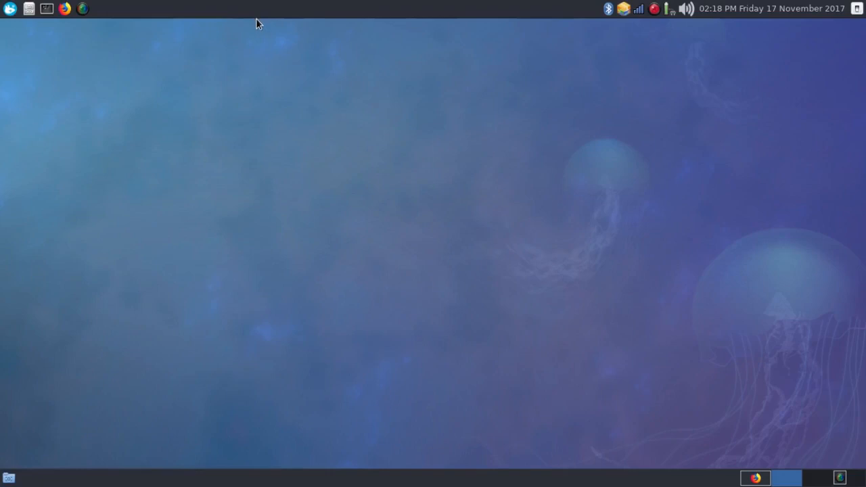
Step: Look through the application menu's categories, including Multimedia and System, and close it
click(10, 11)
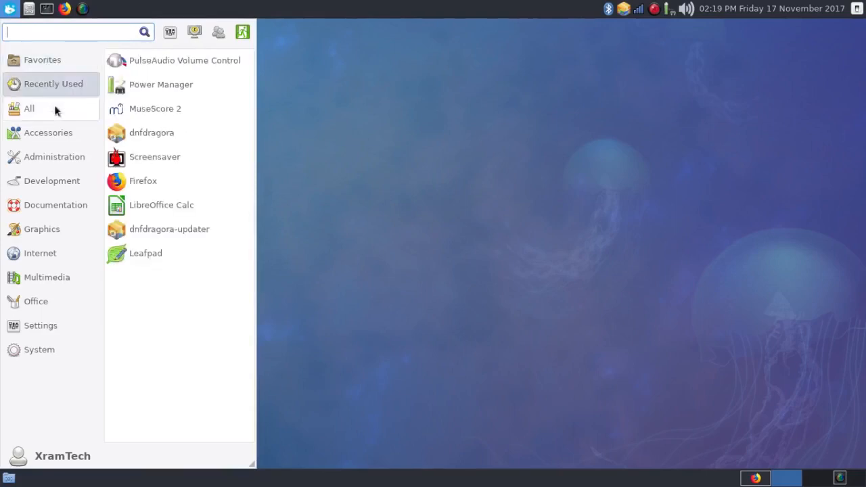
mouse_move(55, 140)
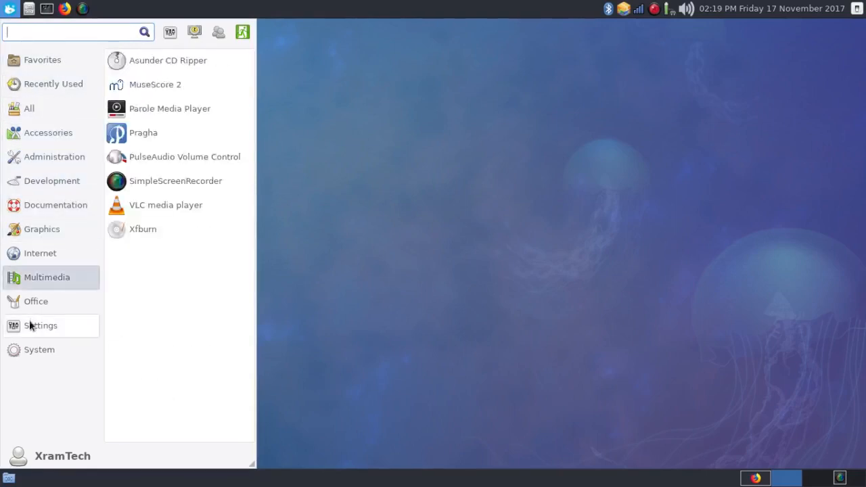
mouse_move(29, 348)
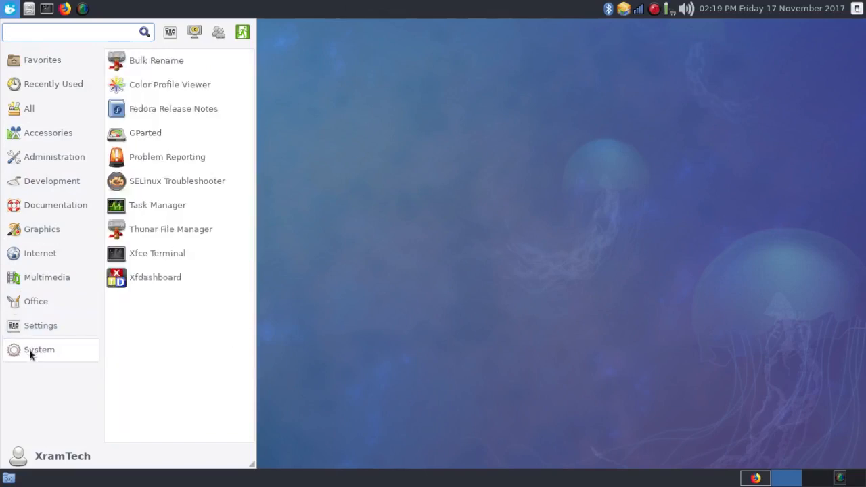
click(9, 9)
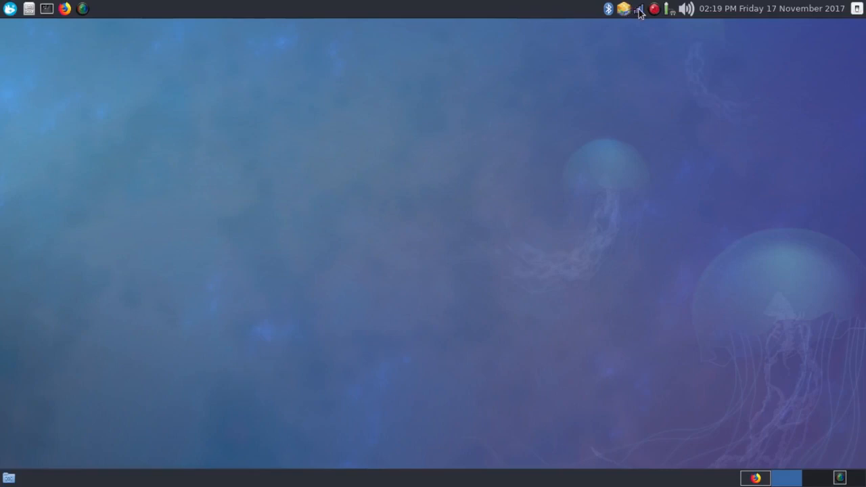
Step: View the active network connection and the list of available Wi-Fi networks, and close the list
mouse_move(640, 14)
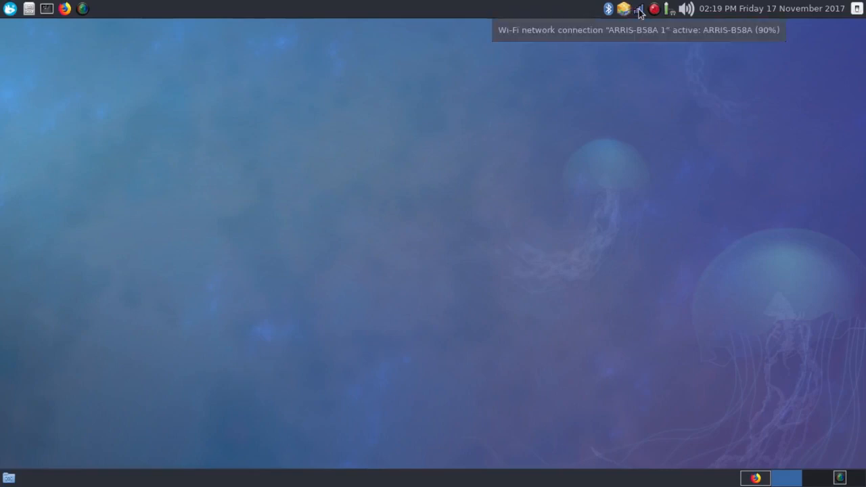
click(640, 9)
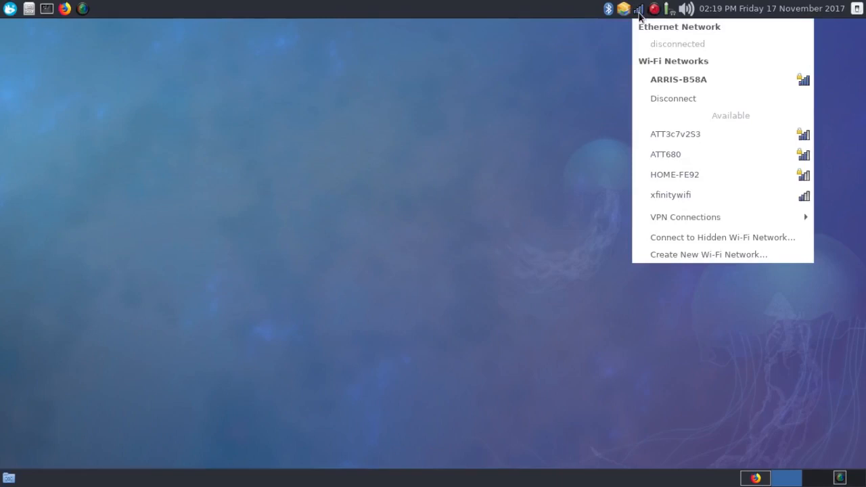
click(640, 15)
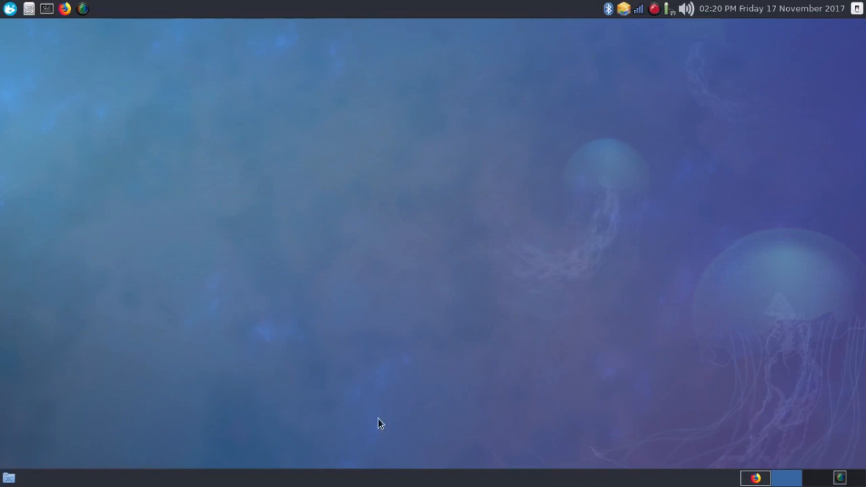
Step: Switch to the Firefox workspace and show the desktop briefly before restoring the minimized windows
click(755, 479)
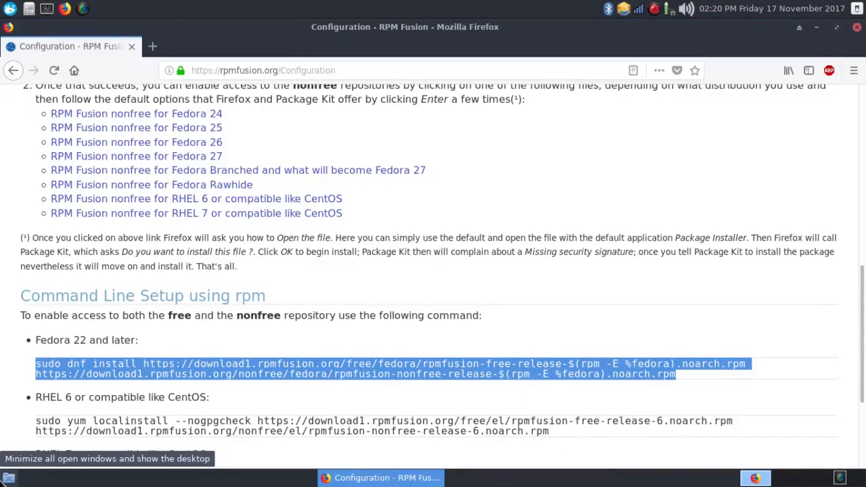
click(10, 479)
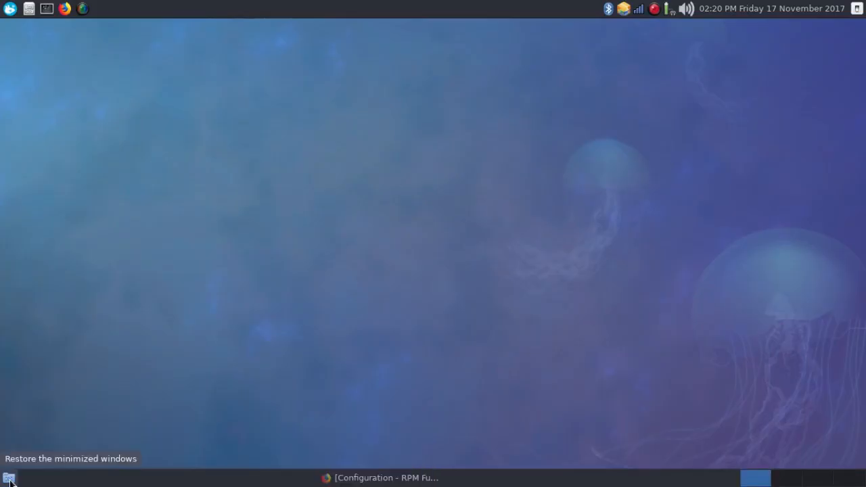
click(10, 479)
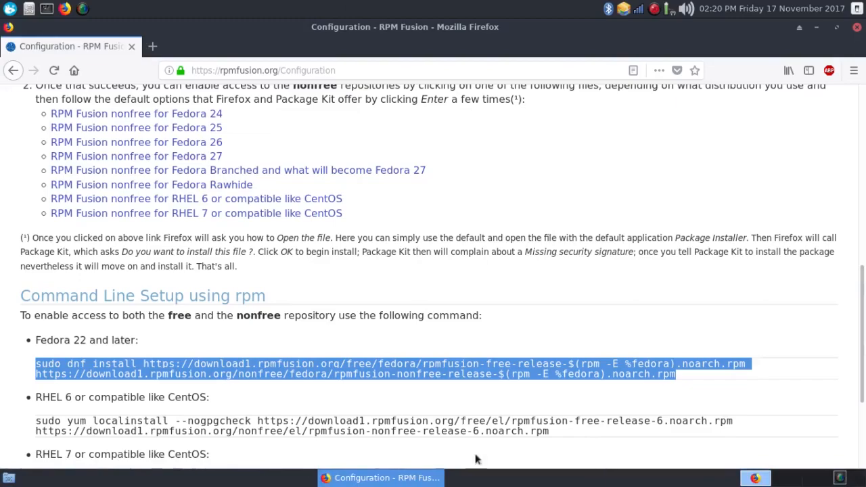
Step: Switch to the empty second workspace and launch Leafpad from the Accessories category
click(781, 479)
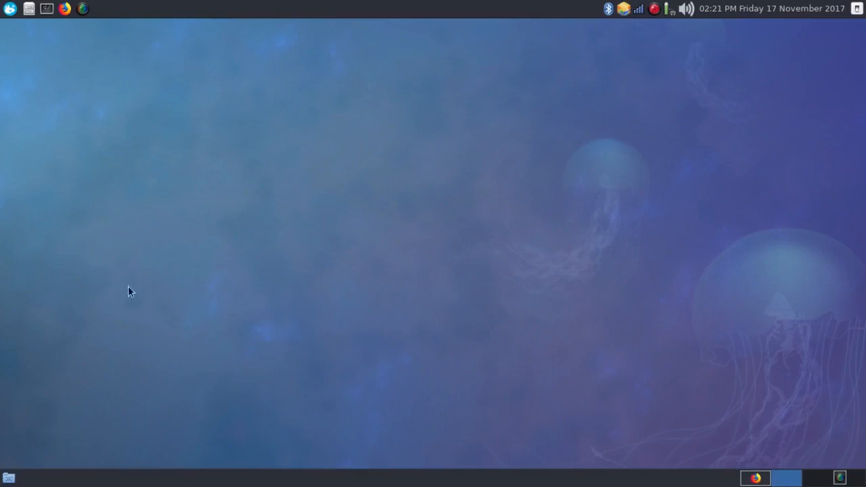
click(9, 9)
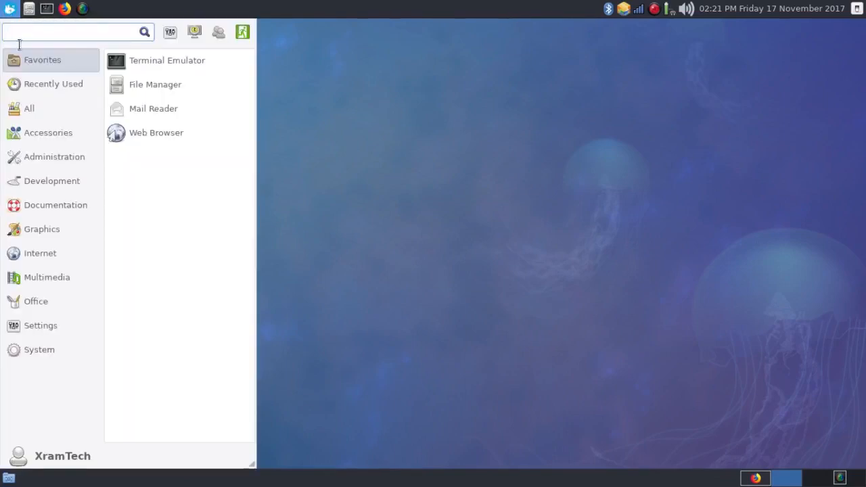
click(48, 132)
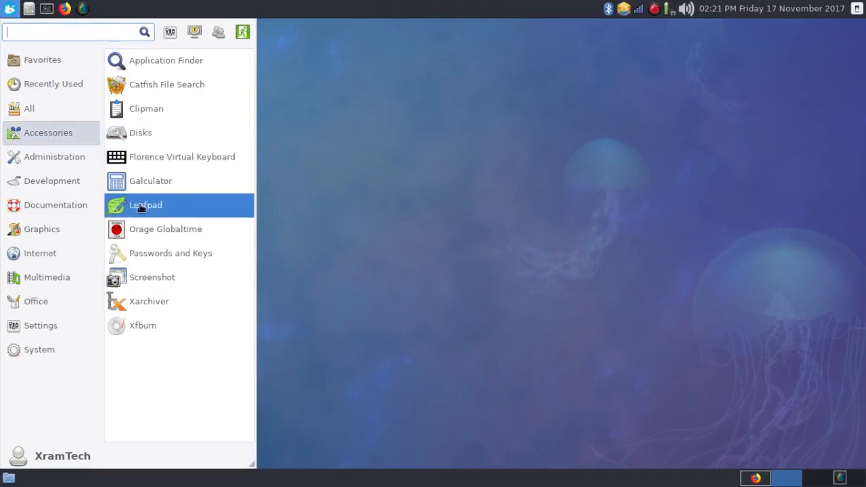
click(141, 205)
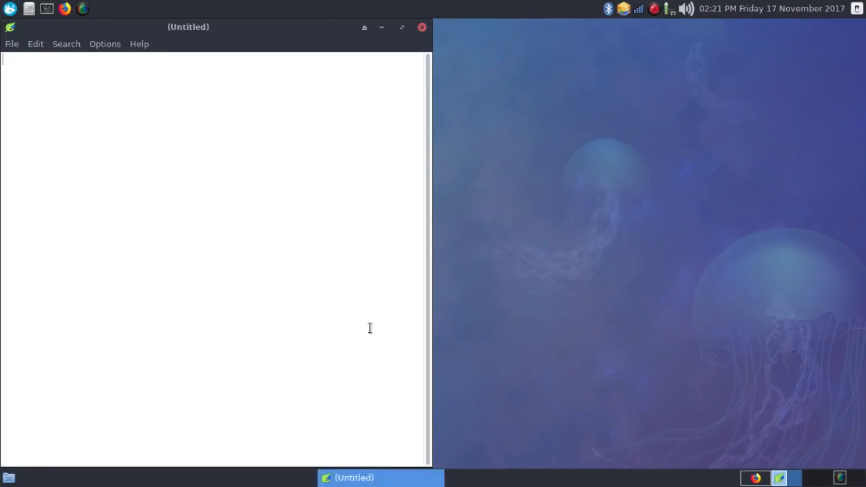
Step: Minimize the untitled Leafpad window, restore it, and close the editor
click(374, 478)
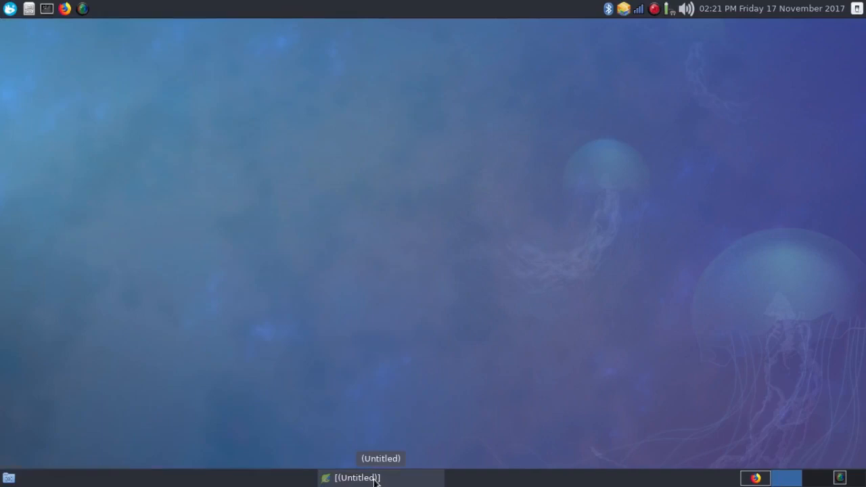
click(374, 477)
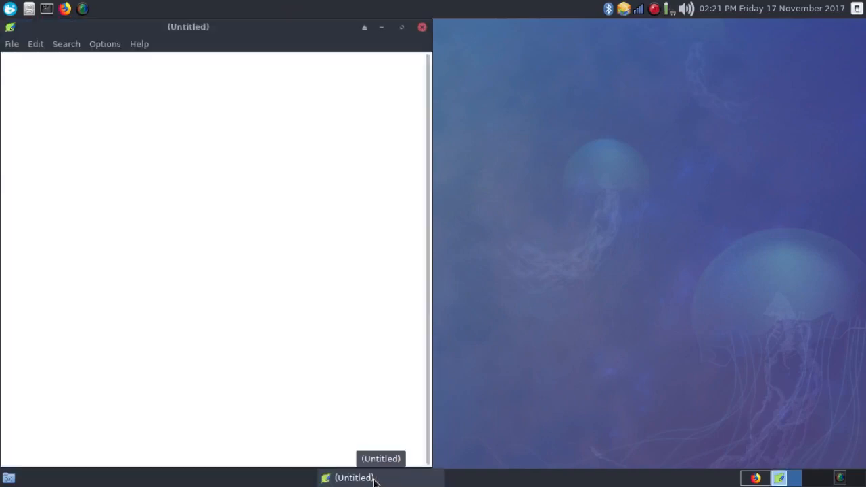
click(420, 28)
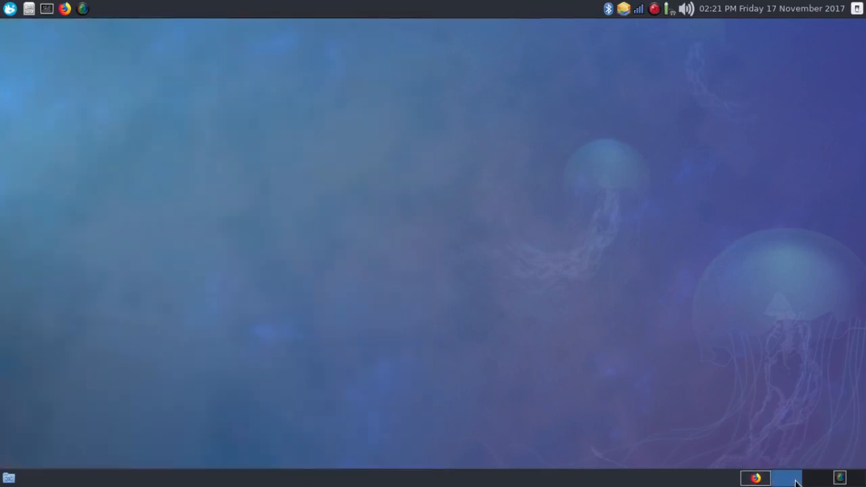
Step: Cycle through all four workspaces, from Firefox to SimpleScreenRecorder, and return to the second workspace
click(754, 479)
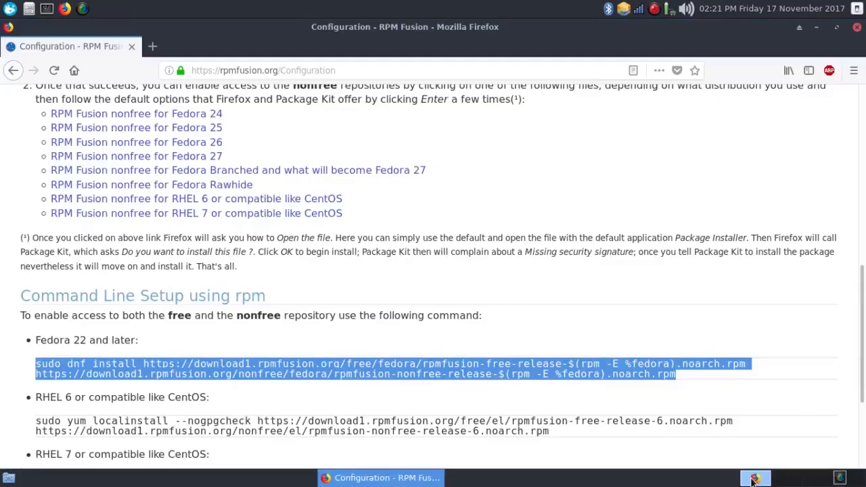
click(795, 480)
click(822, 480)
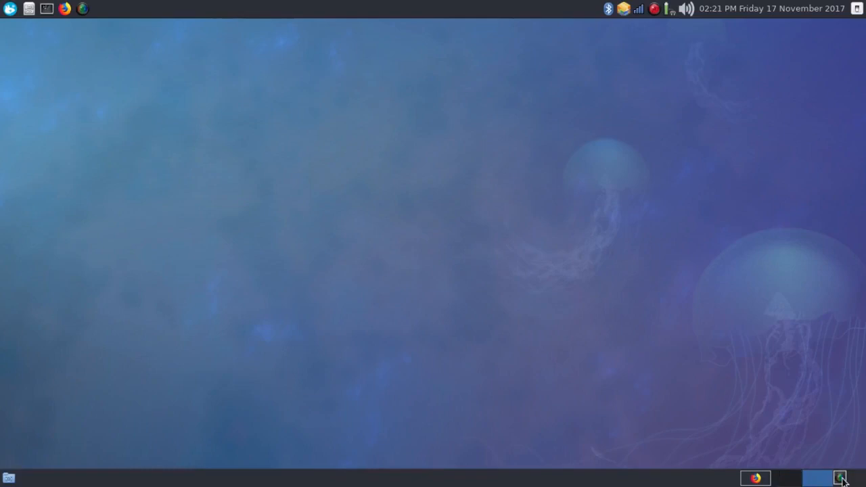
click(839, 478)
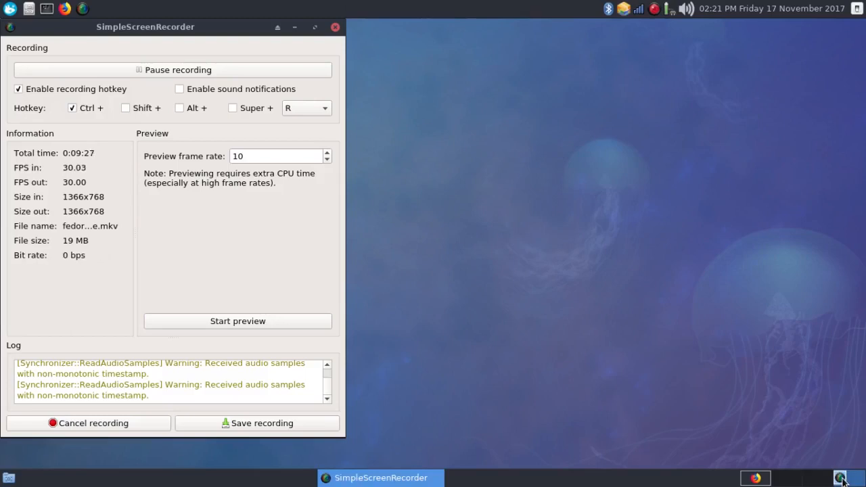
click(798, 480)
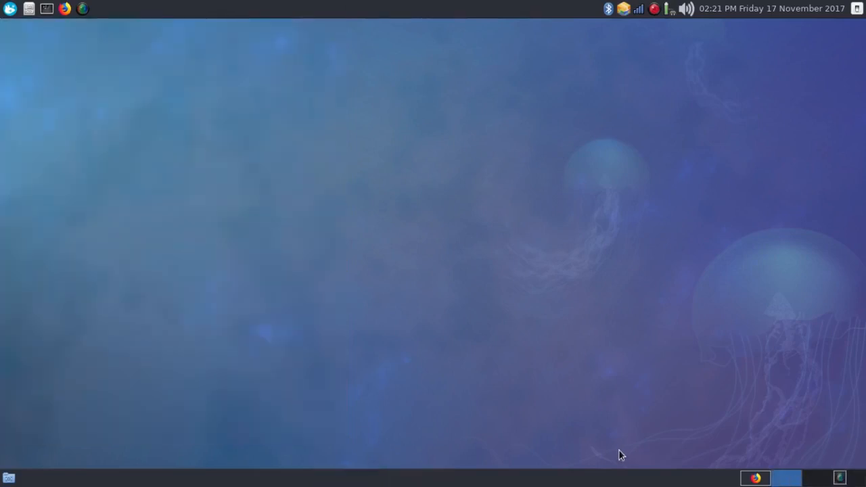
Step: Look through the applications in the Accessories, Administration, Development, Documentation, Graphics and Internet categories
click(10, 10)
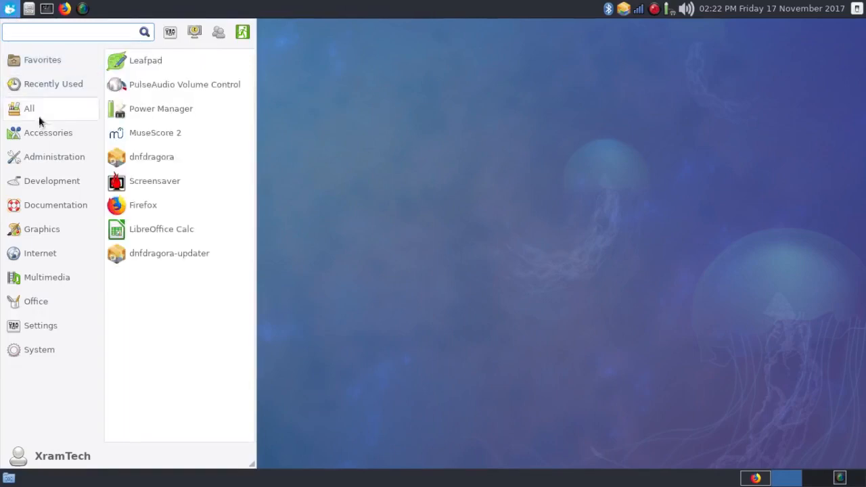
mouse_move(40, 134)
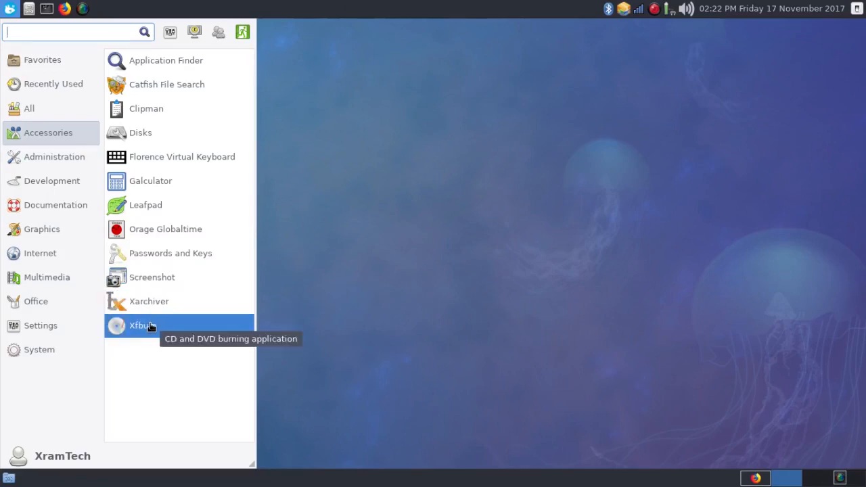
click(67, 161)
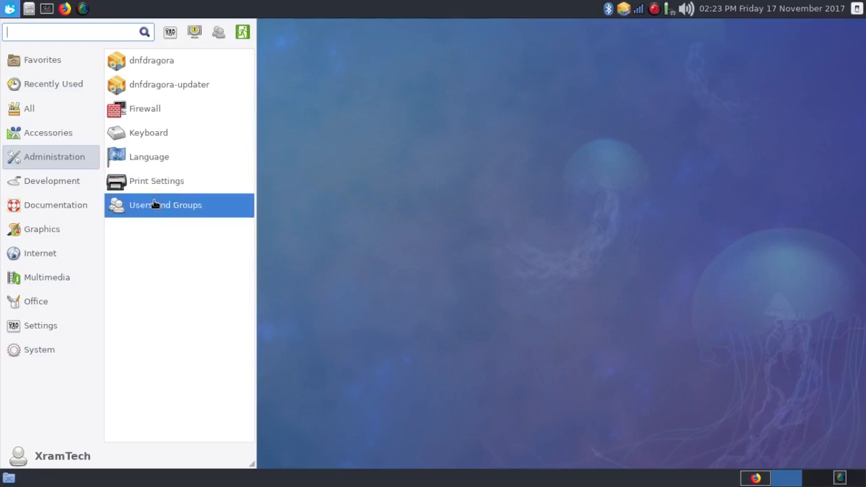
click(71, 190)
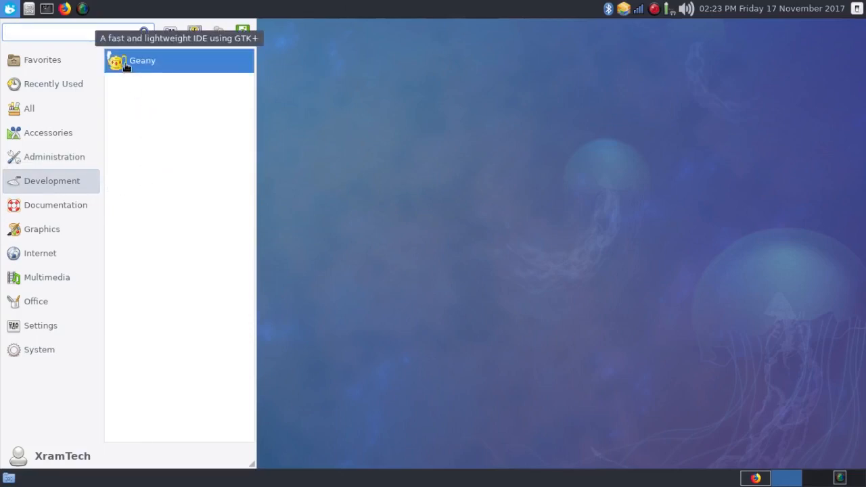
mouse_move(60, 203)
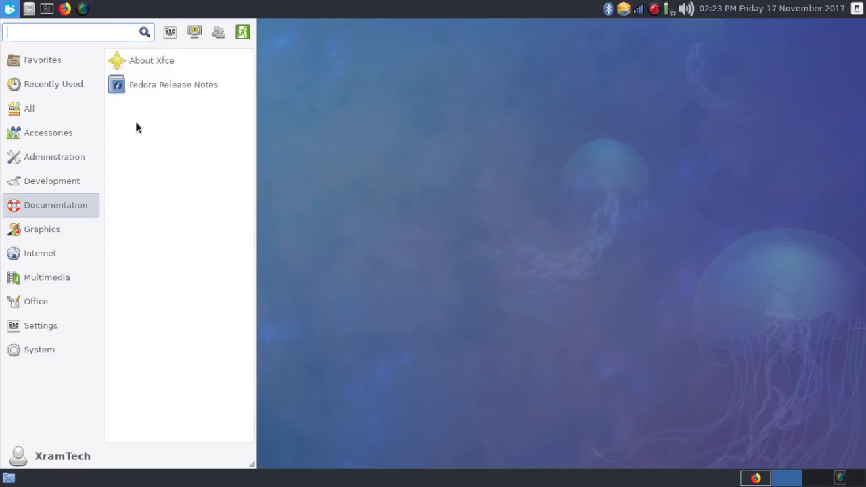
click(42, 229)
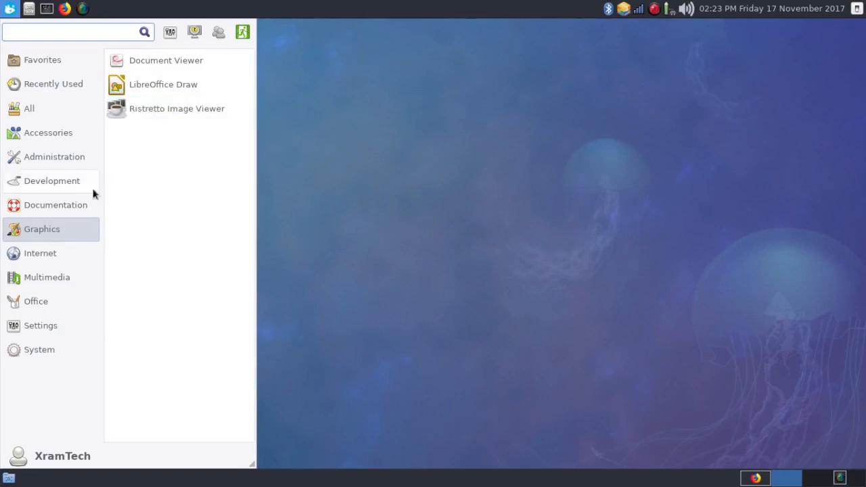
click(29, 252)
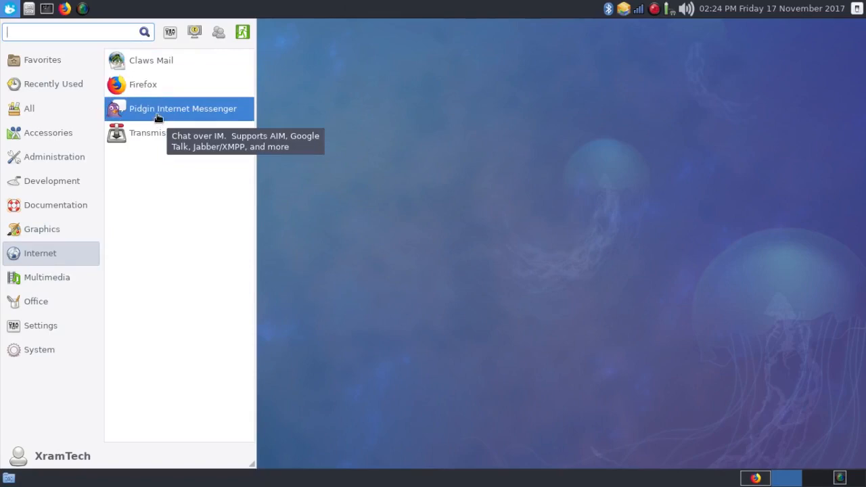
click(42, 228)
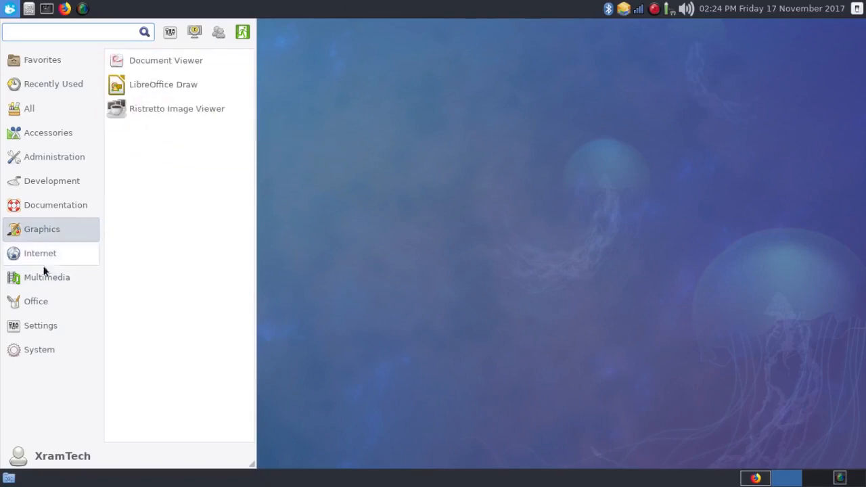
Step: Review the applications in the Multimedia, Office, Settings and System categories, including the full Settings list
click(43, 276)
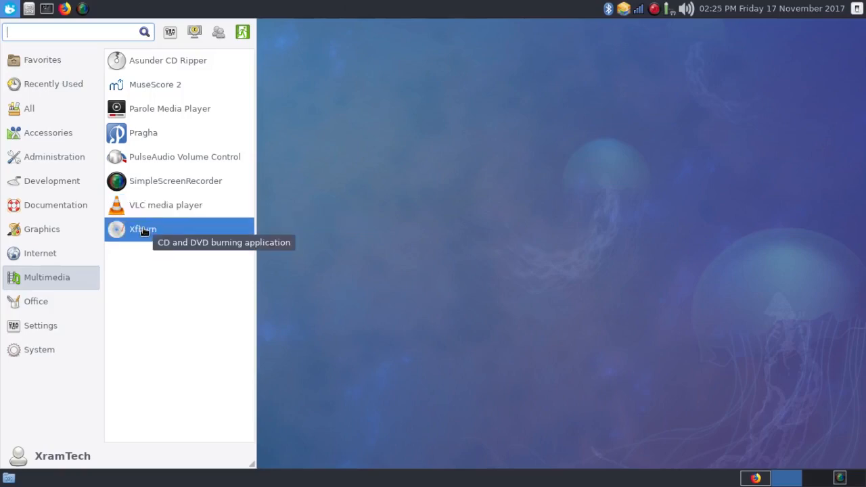
click(36, 303)
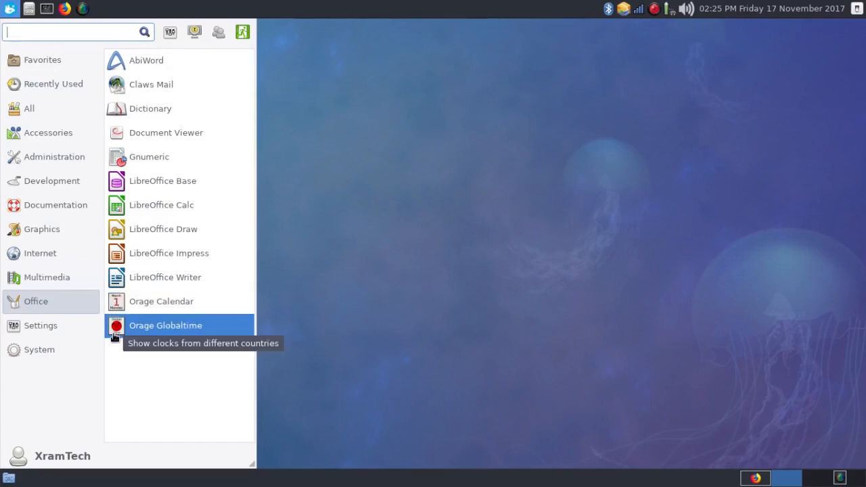
click(49, 333)
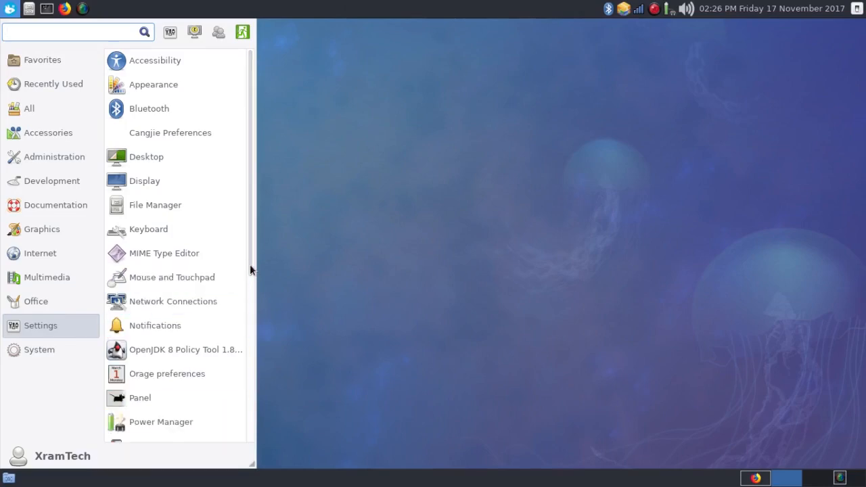
drag(250, 269, 245, 443)
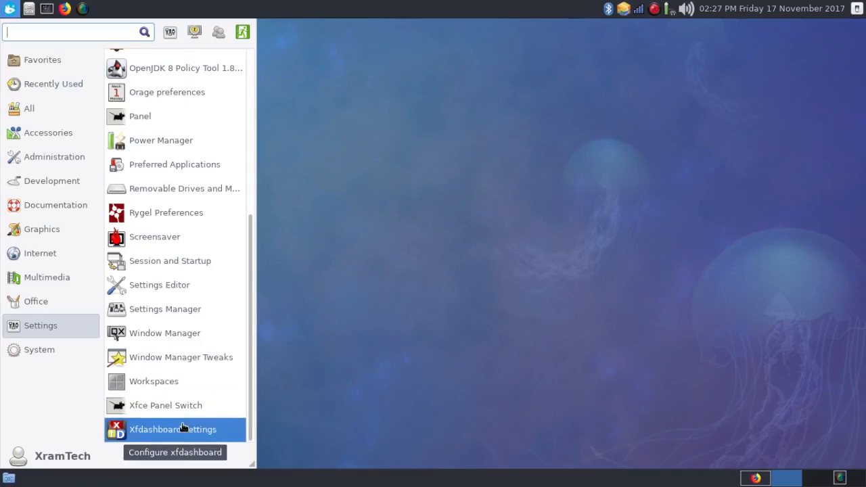
click(51, 350)
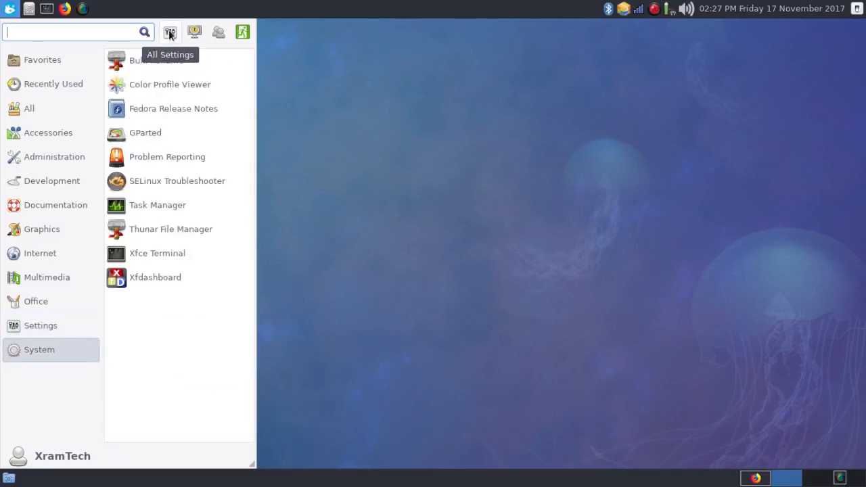
Step: View all desktop settings in a maximized Settings window and close it
click(170, 33)
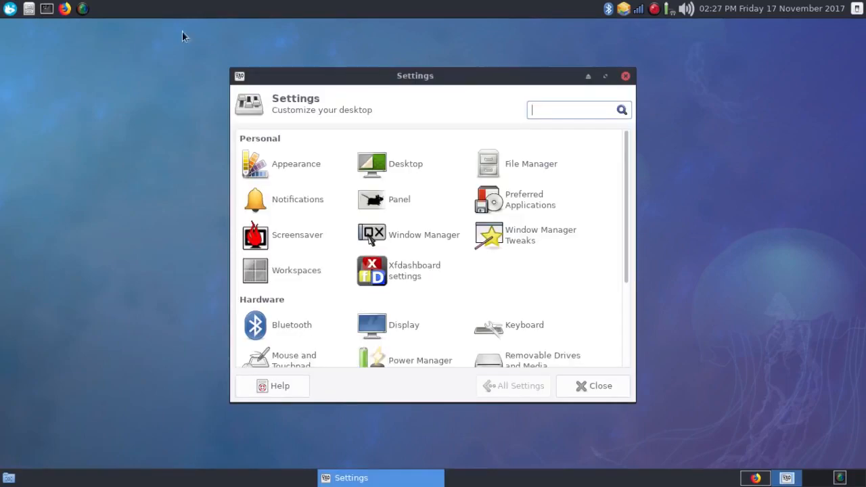
click(606, 77)
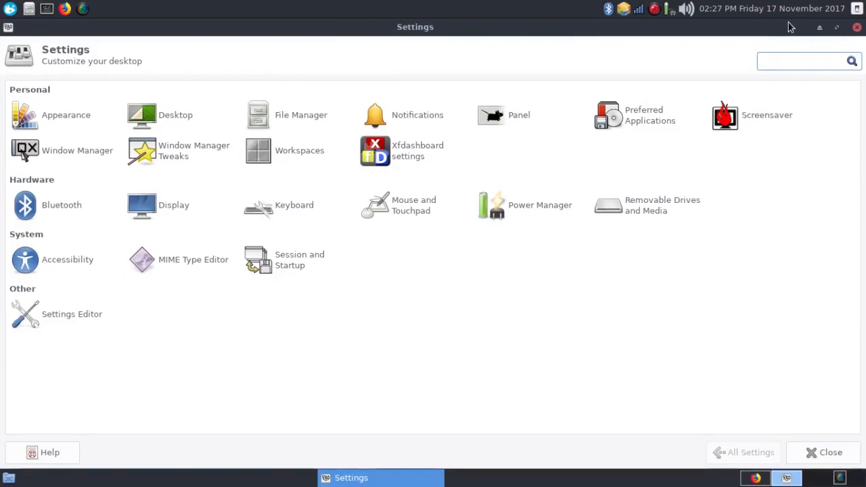
click(855, 31)
Step: Open Xfce Panel Switch from the Settings category and save the current panel configuration as a backup under the suggested name
click(8, 10)
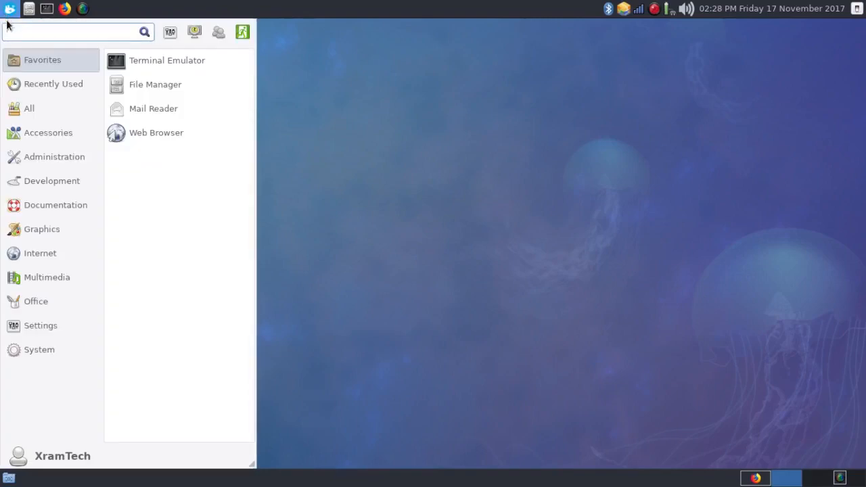
click(41, 157)
click(38, 352)
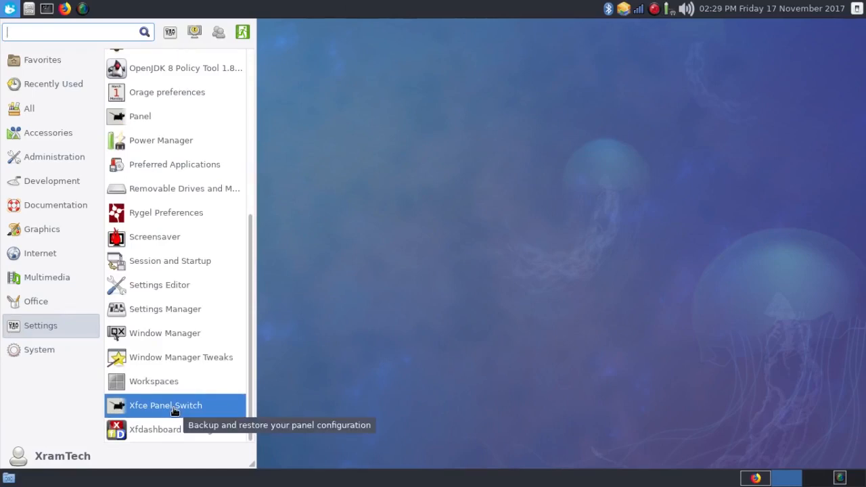
click(174, 408)
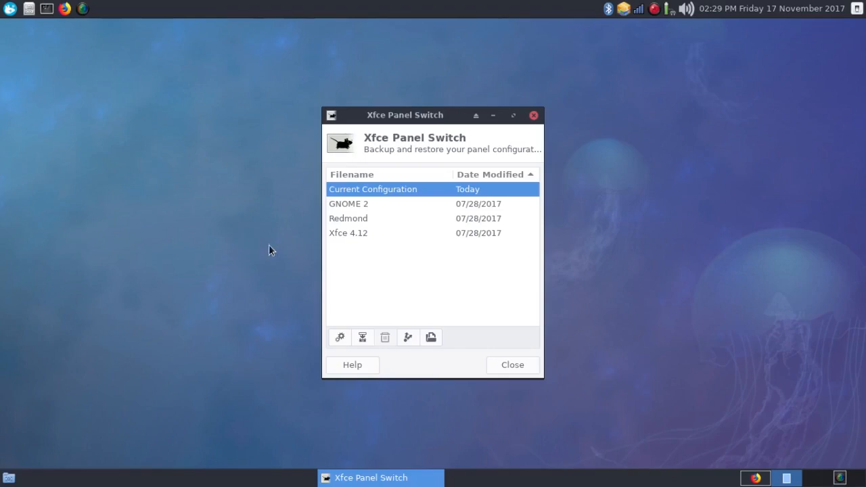
click(363, 337)
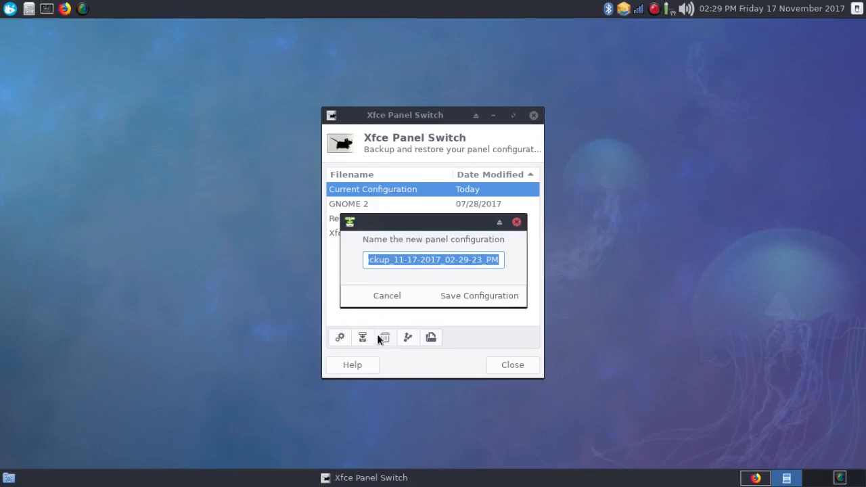
click(460, 296)
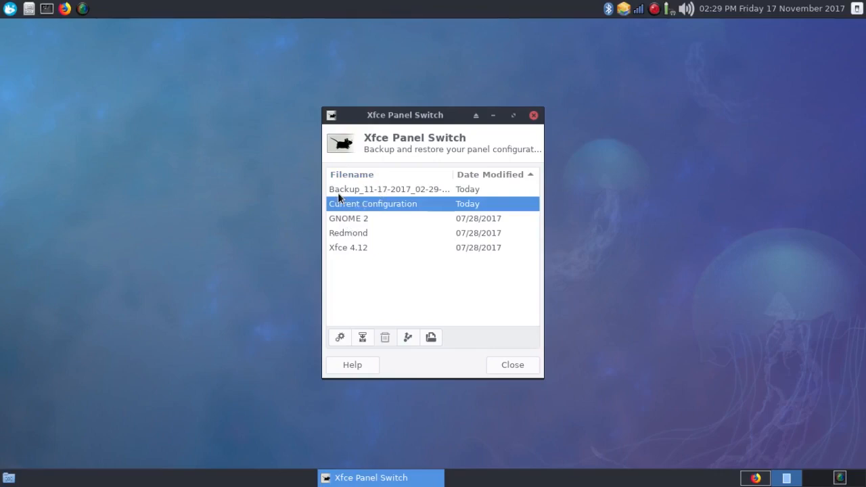
Step: Apply the Xfce 4.12 panel configuration, and switch the panels to the Redmond configuration
click(340, 247)
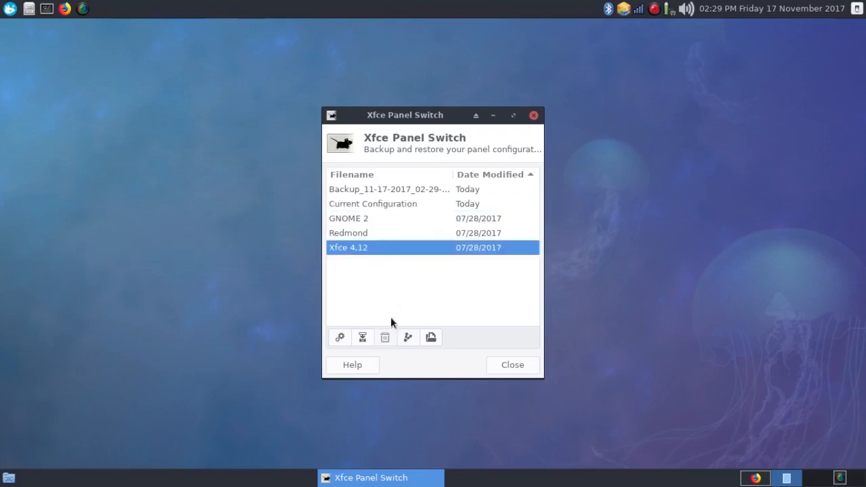
click(337, 342)
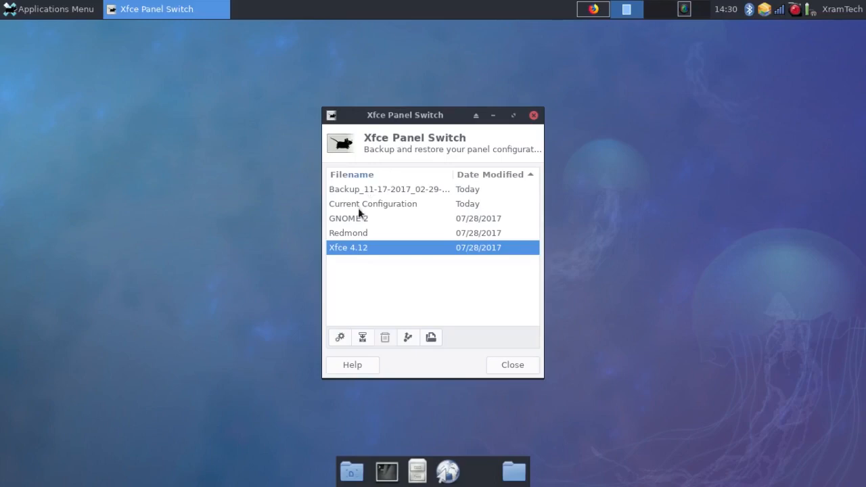
click(359, 234)
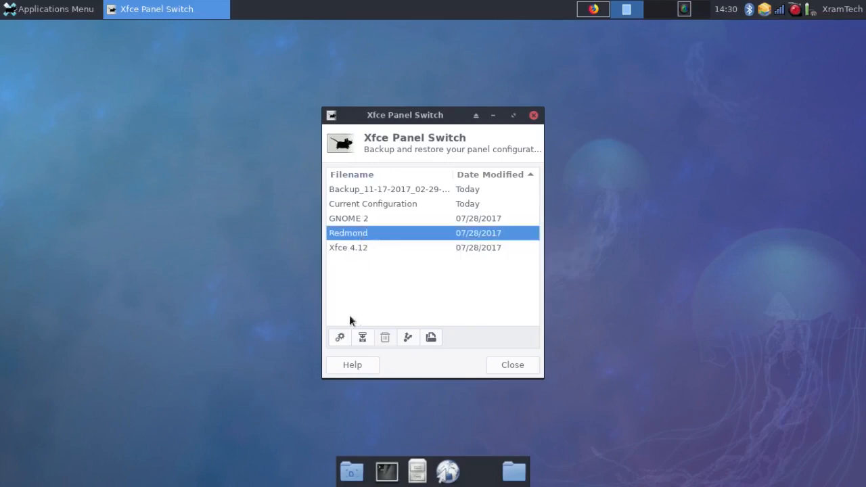
click(340, 338)
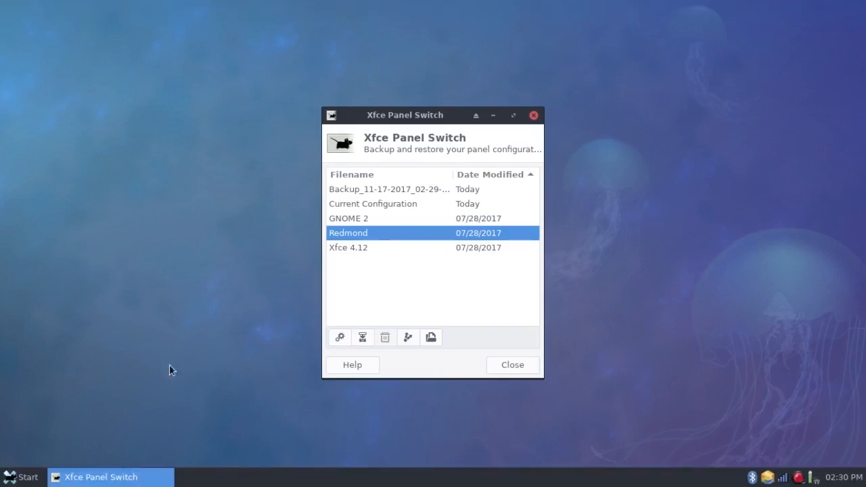
Step: Look through the Redmond layout's Start menu, including the Internet category, and dismiss it
click(28, 478)
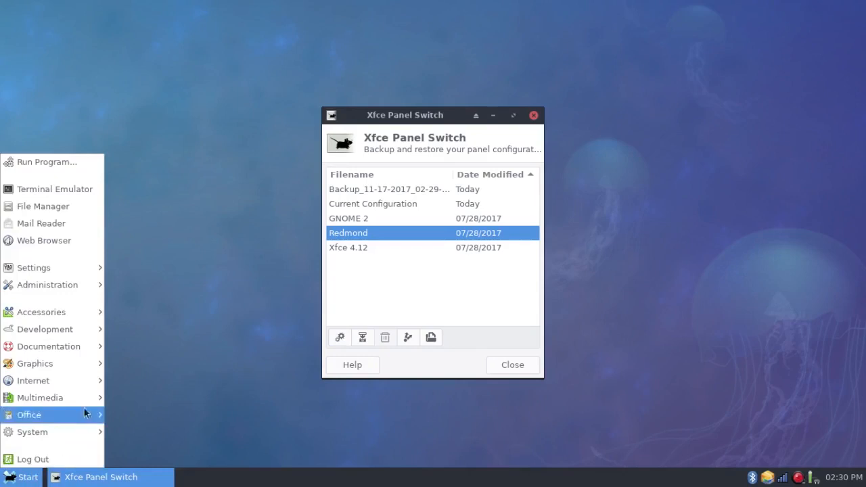
mouse_move(100, 381)
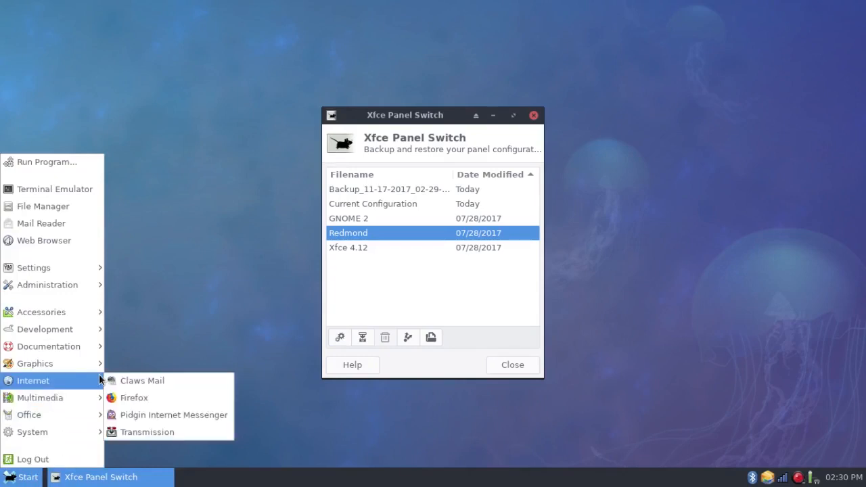
click(28, 478)
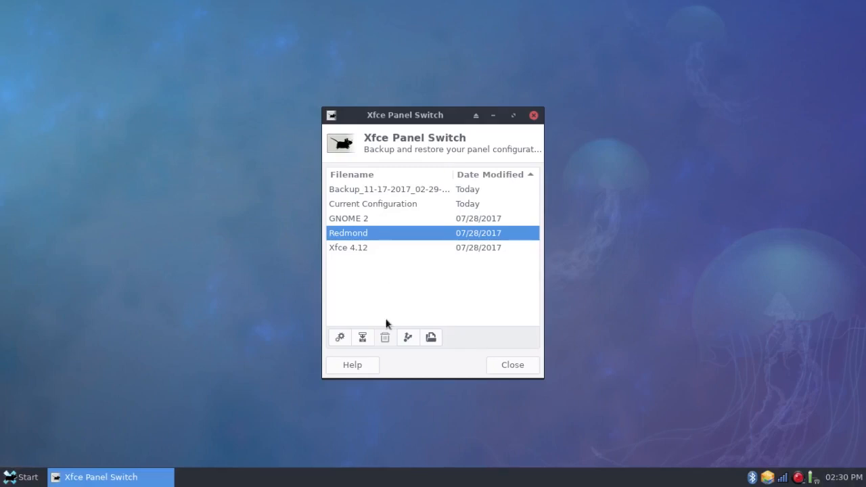
Step: Apply the GNOME 2 panel configuration, and restore the saved backup configuration before closing Xfce Panel Switch
click(348, 221)
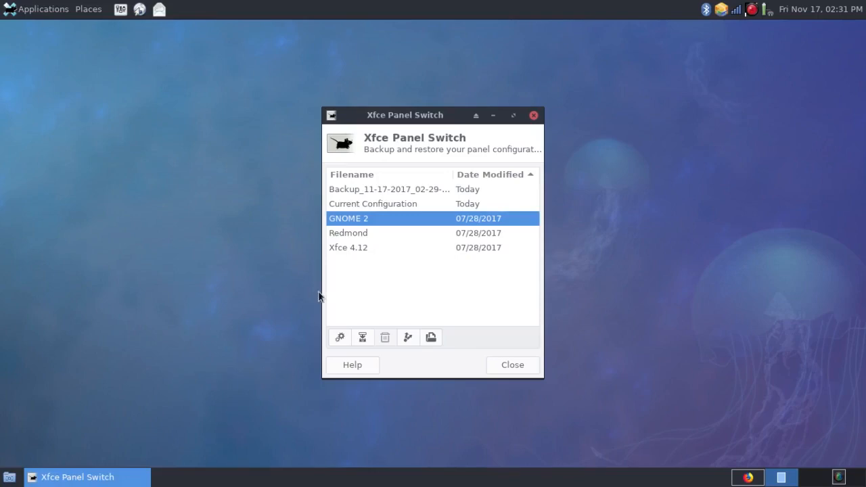
click(376, 192)
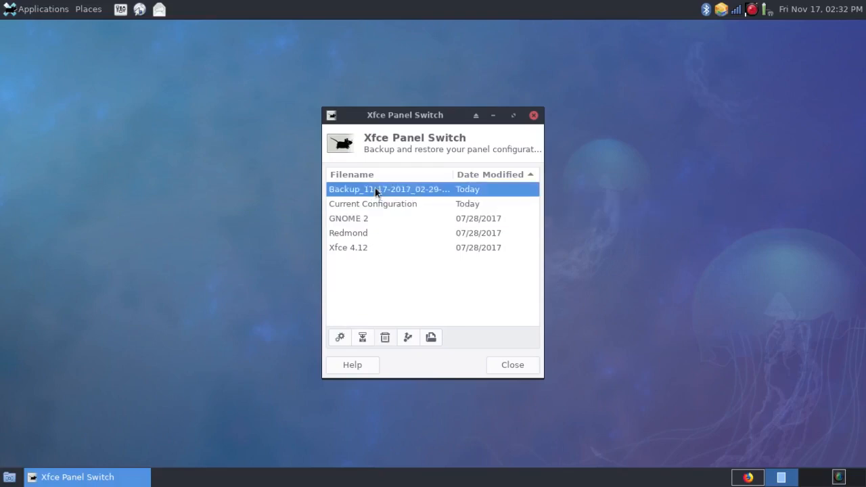
click(340, 338)
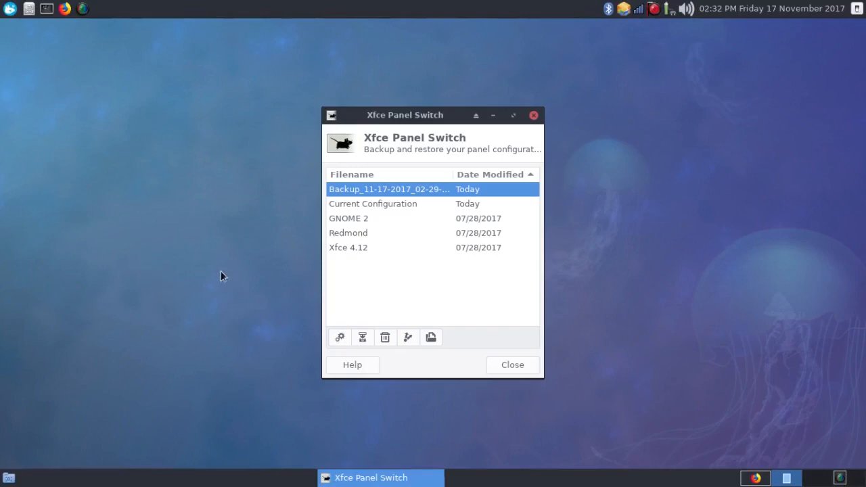
click(534, 116)
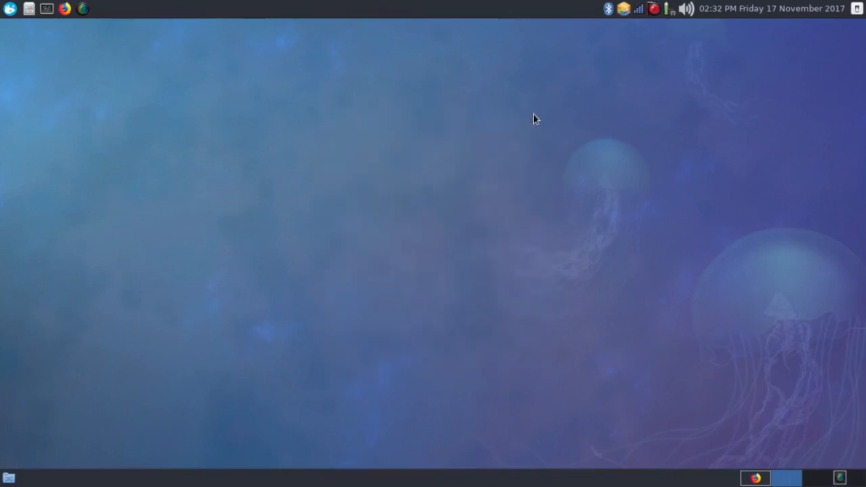
Step: Find dnfdragora by searching the applications for "dnf", and launch it in a maximized window
click(10, 10)
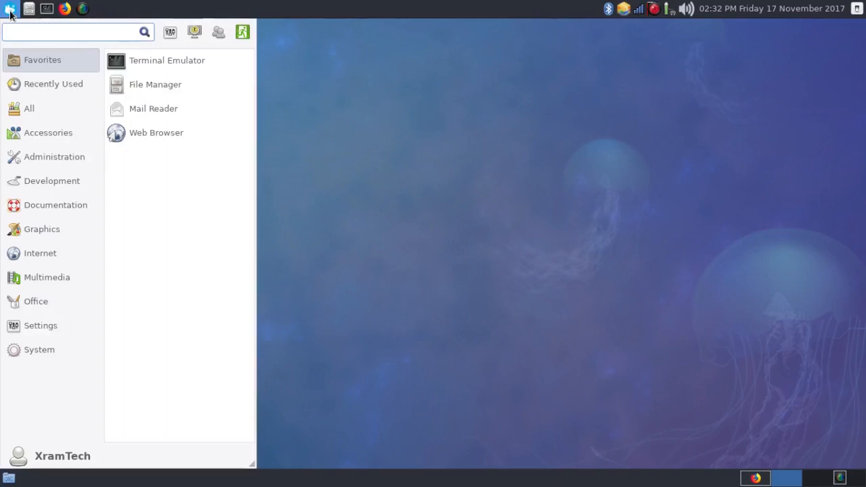
text(dnf)
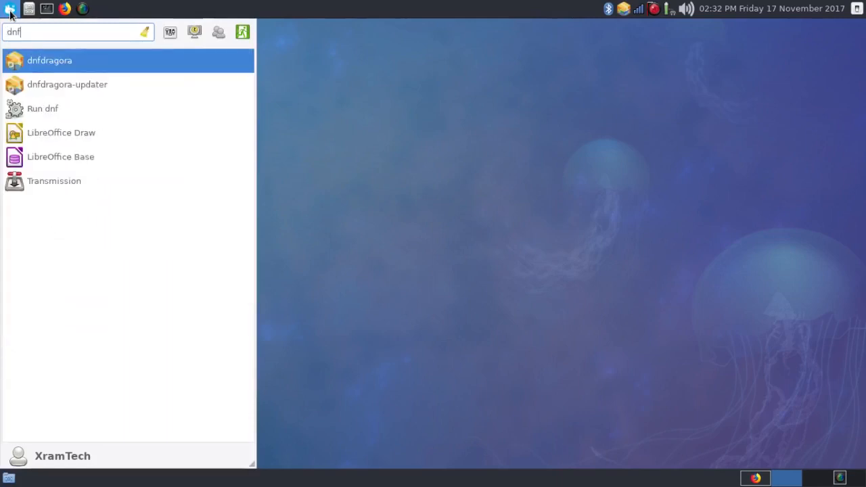
click(66, 69)
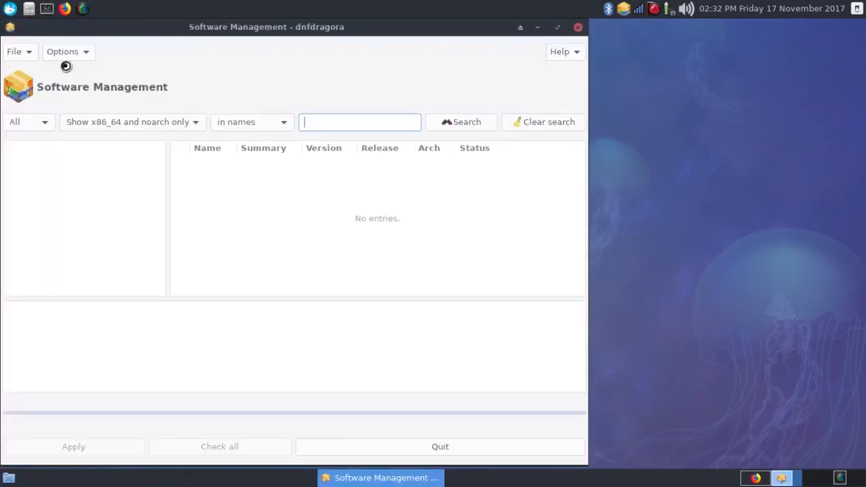
click(558, 30)
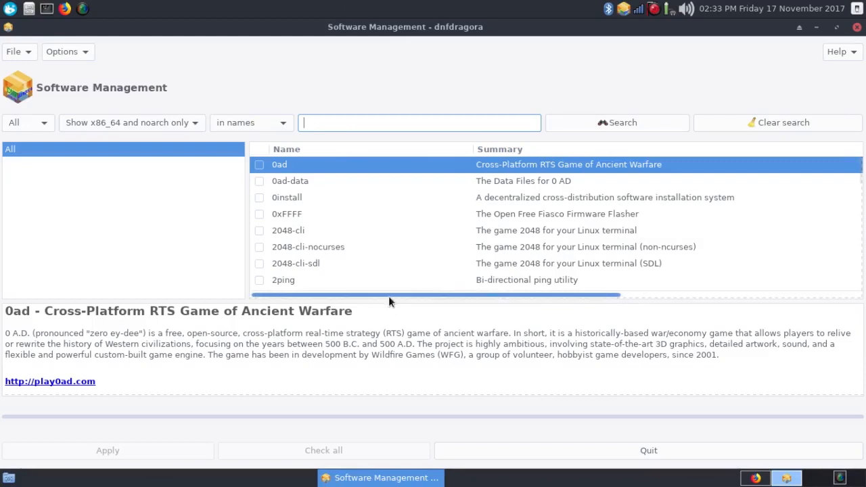
Step: Examine the version, release and architecture columns of the full package list
drag(389, 297, 771, 316)
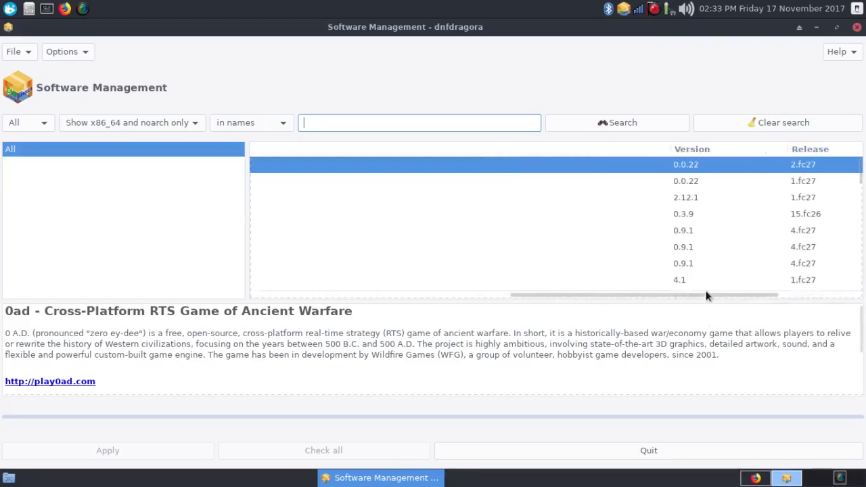
drag(705, 293, 845, 301)
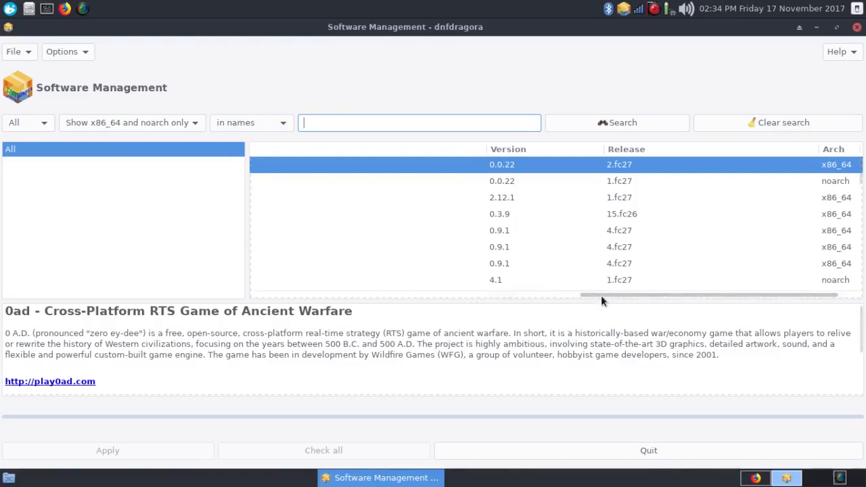
drag(601, 293, 256, 273)
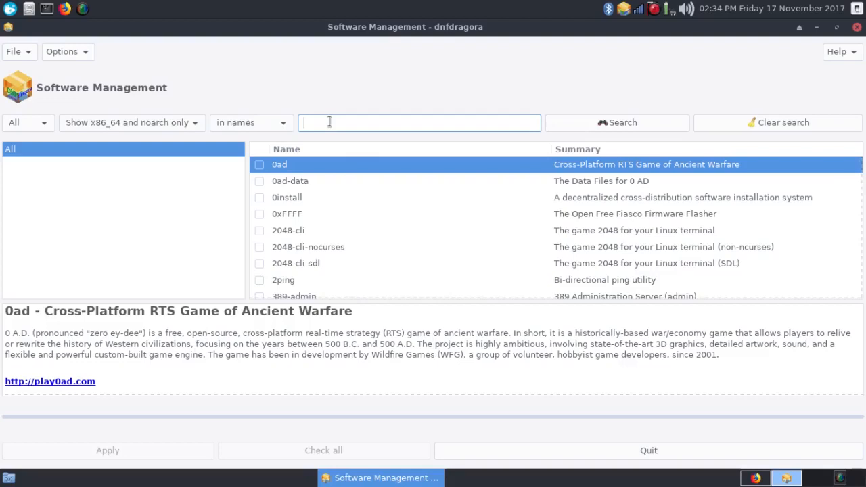
Step: Search the package names for "gimp" and compare the version, release, architecture and status of the matching packages
text(gi)
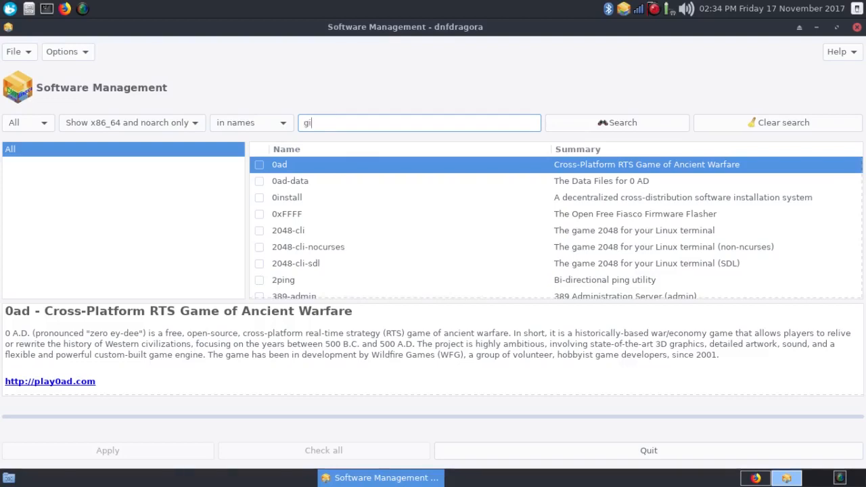
text(mp)
click(579, 122)
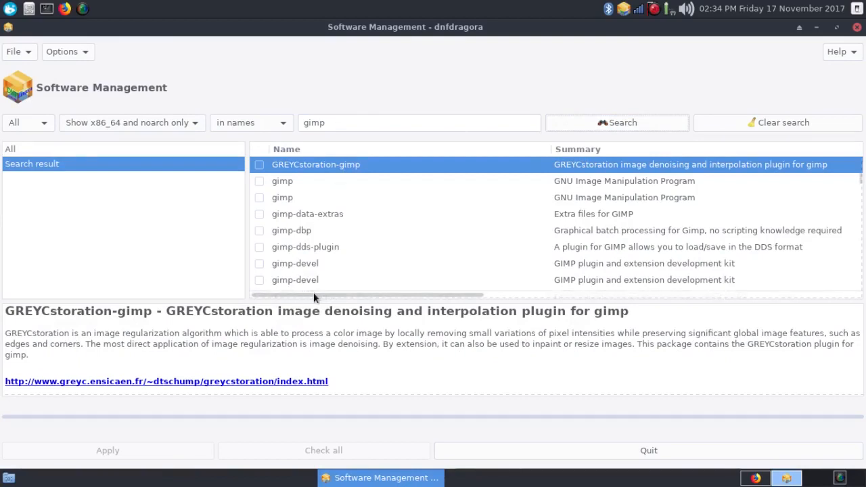
drag(313, 292, 697, 318)
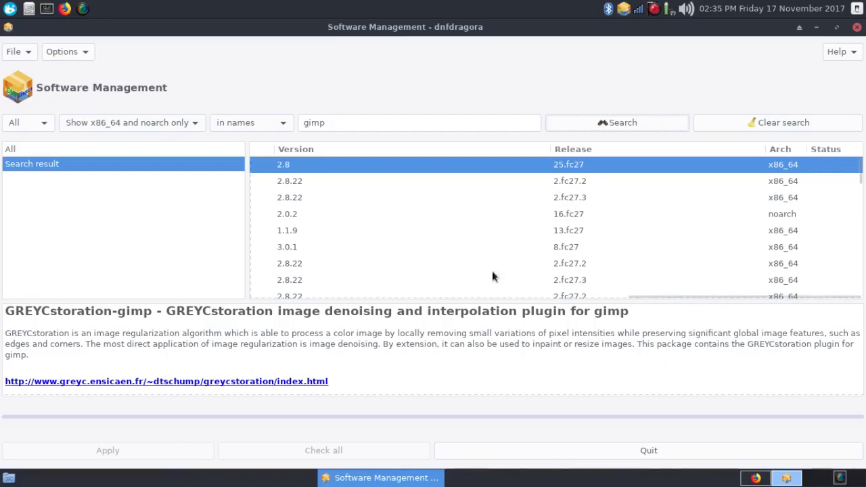
click(655, 295)
drag(643, 295, 291, 329)
drag(198, 324, 210, 307)
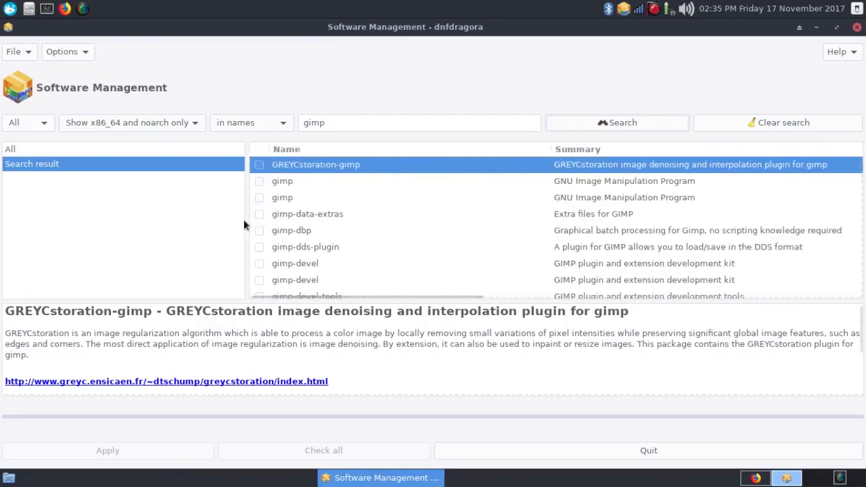
Step: Install gimp 2.8.22 release 2.fc27.3 with its dependencies, authorizing with the account password, and close dnfdragora
click(258, 197)
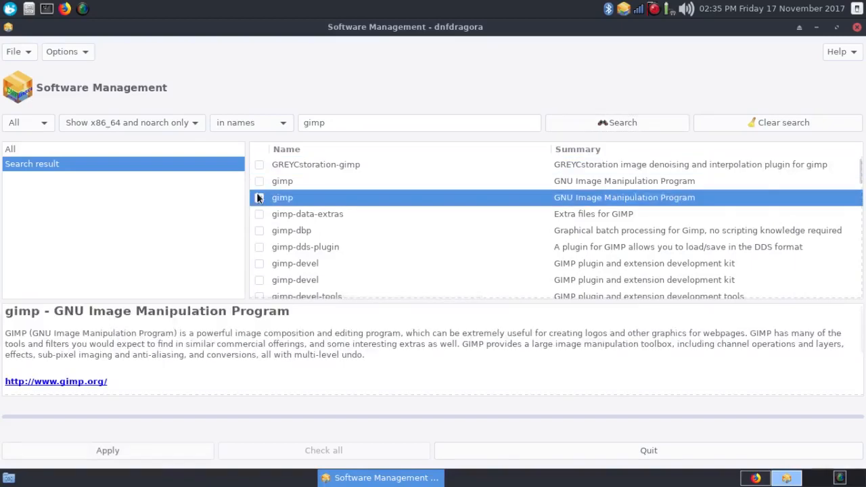
click(259, 197)
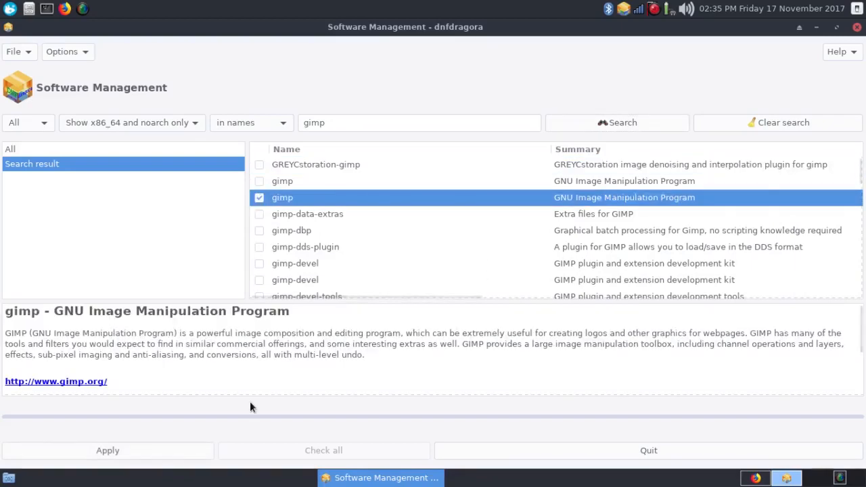
click(132, 452)
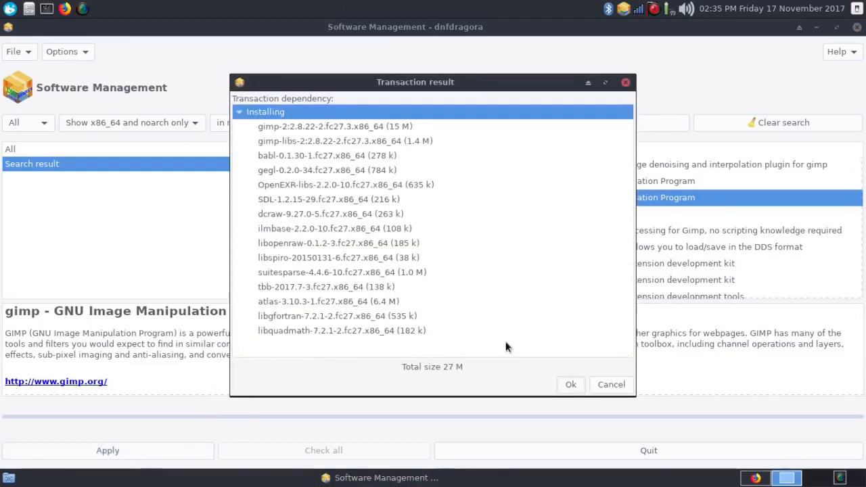
click(572, 381)
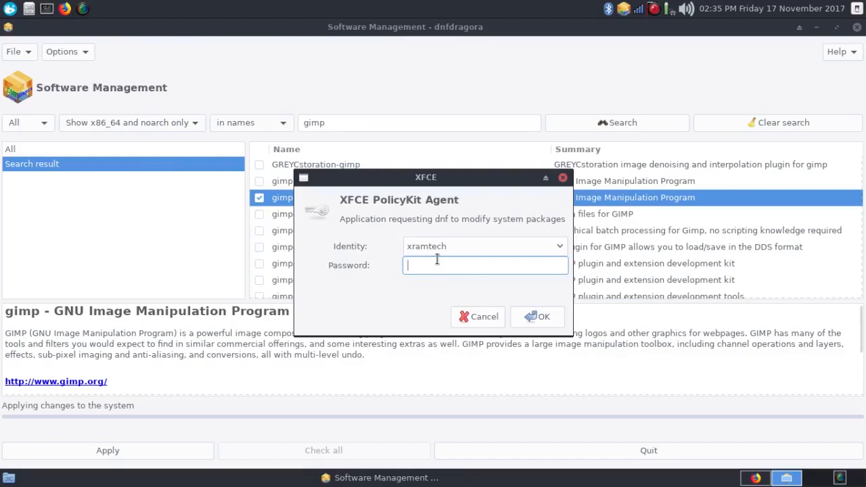
text(********)
click(541, 318)
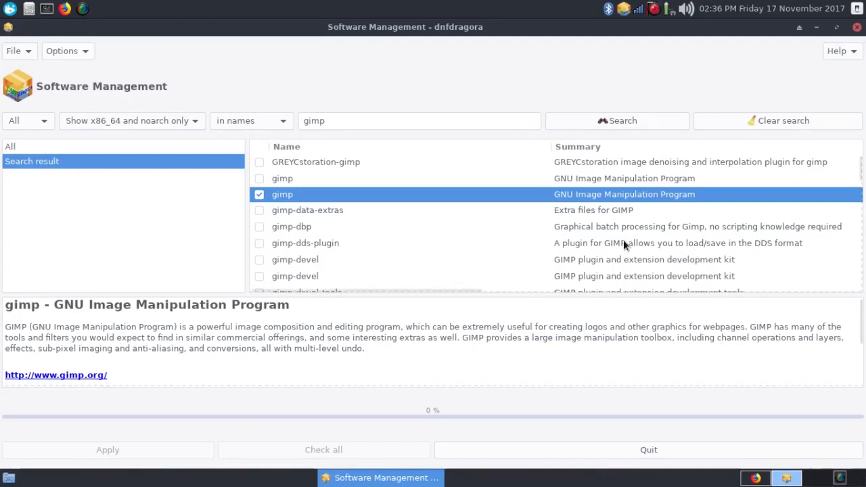
click(857, 28)
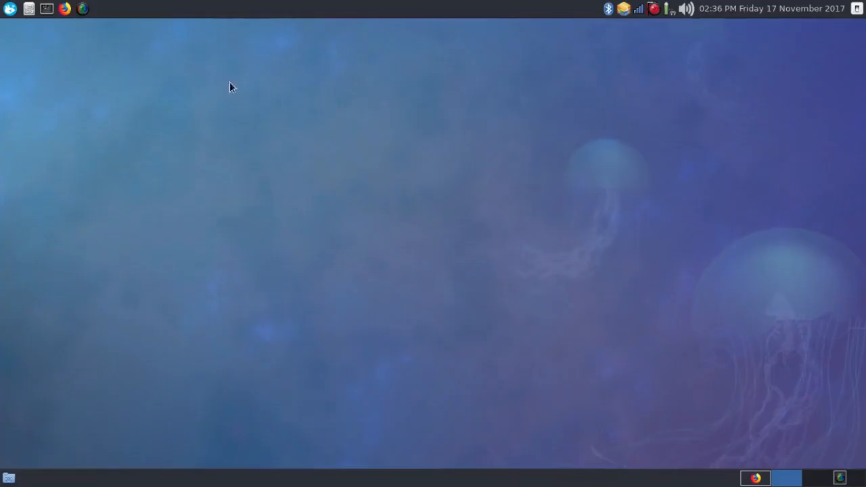
Step: Launch GNU Image Manipulation Program from the Graphics category of the applications
click(10, 9)
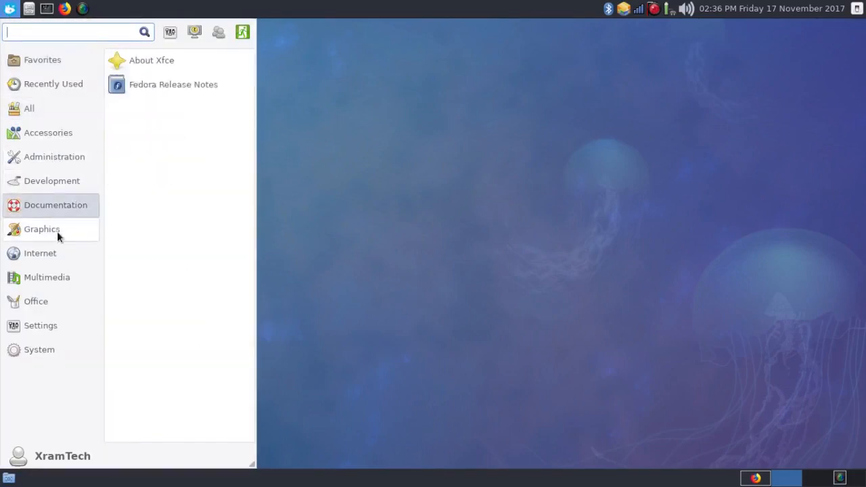
mouse_move(57, 231)
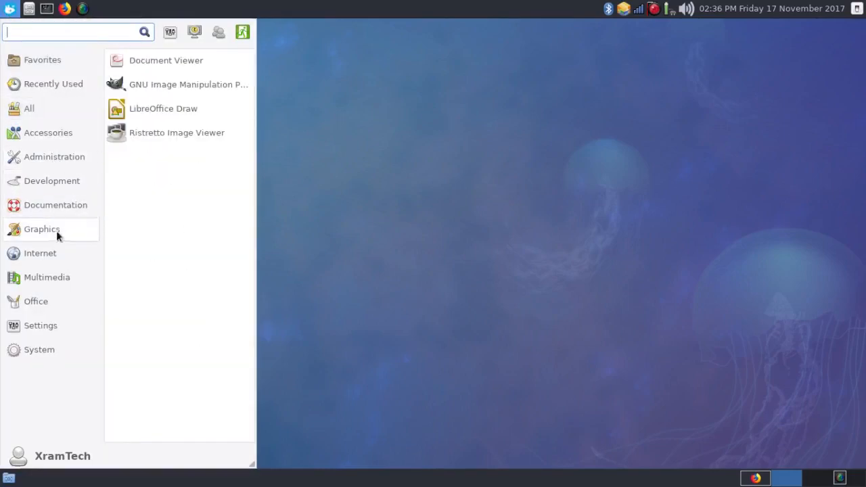
click(159, 90)
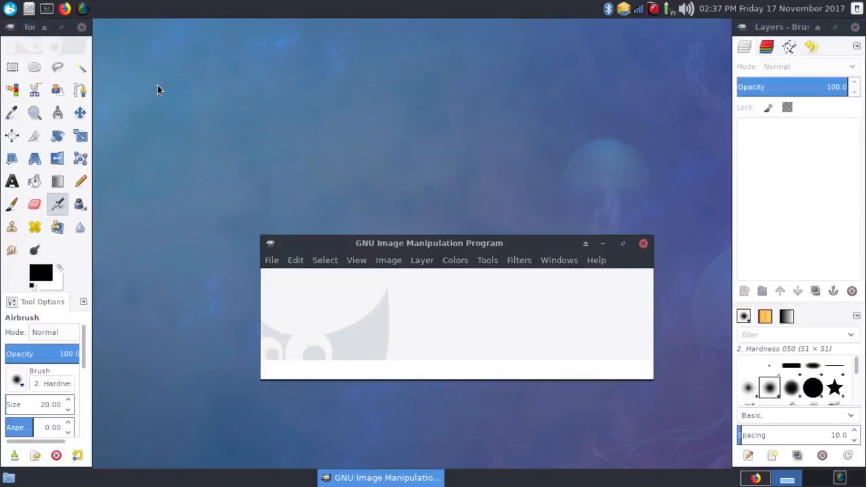
Step: Switch GIMP to Single-Window Mode, and maximize its window before closing the program
click(551, 265)
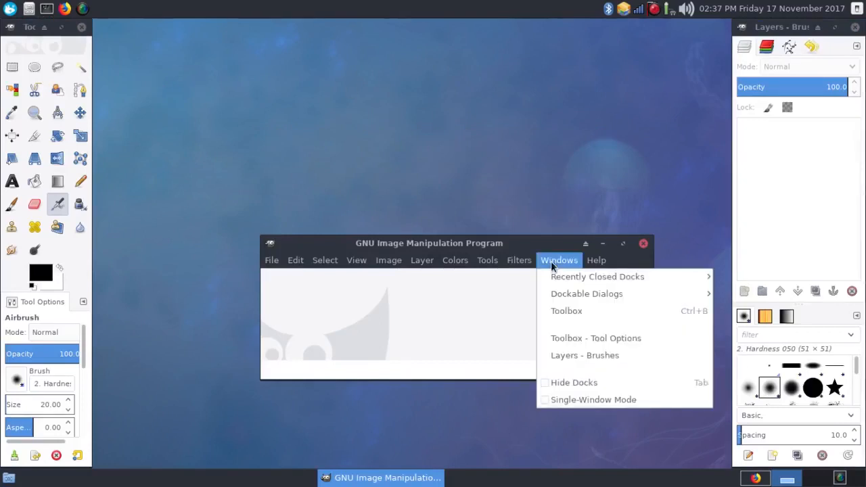
click(546, 399)
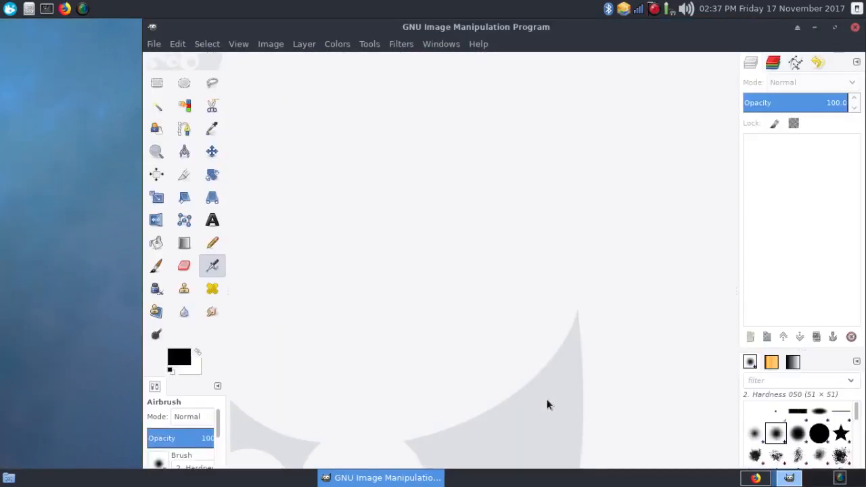
click(835, 30)
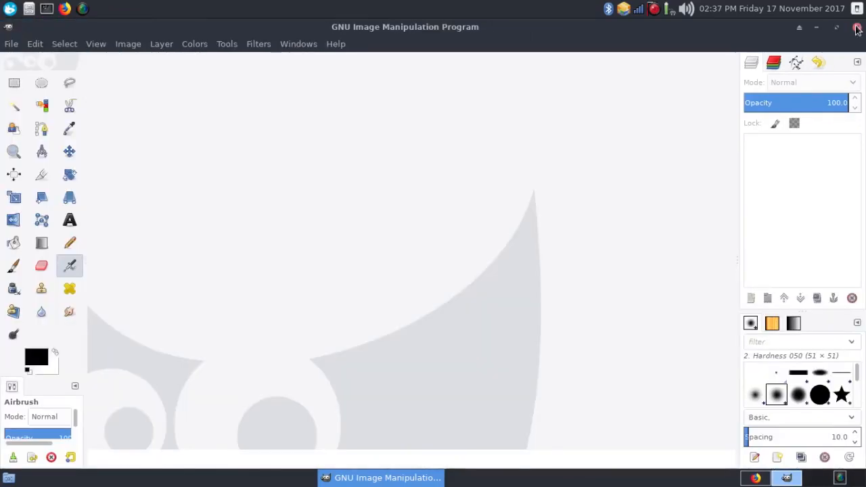
click(857, 30)
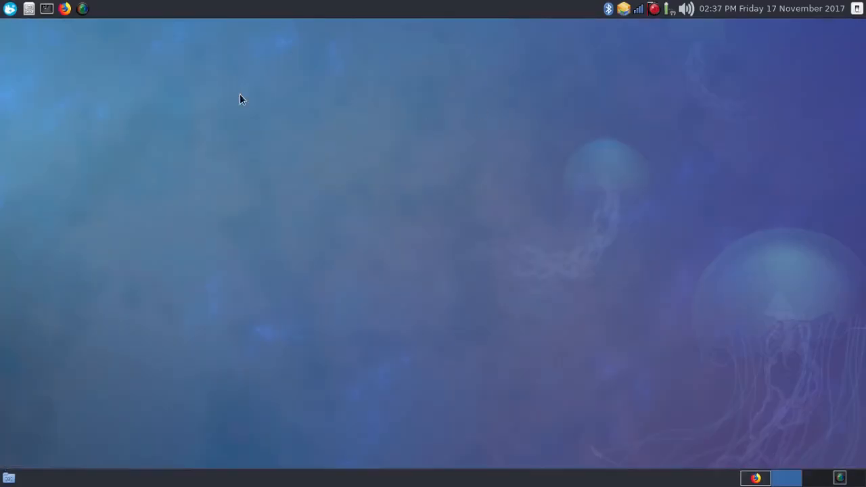
Step: Launch MuseScore 2 from the Multimedia category to view its score editor, dismissing the Start Center before closing the program
click(10, 10)
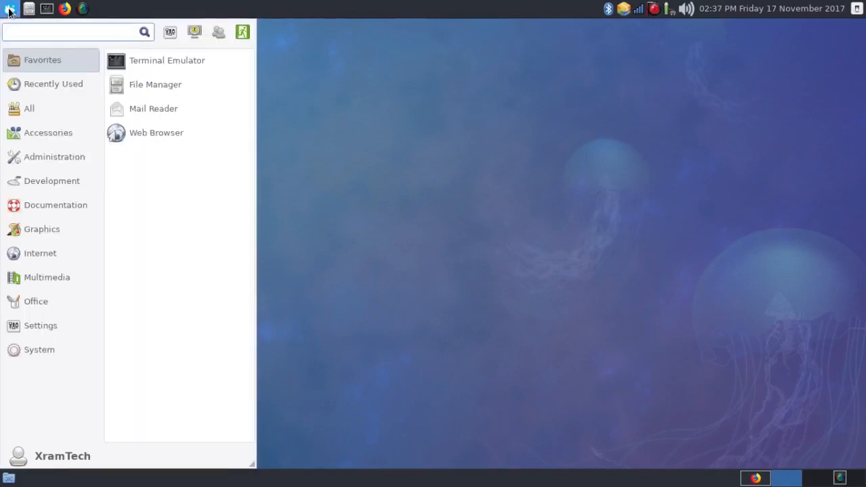
mouse_move(49, 183)
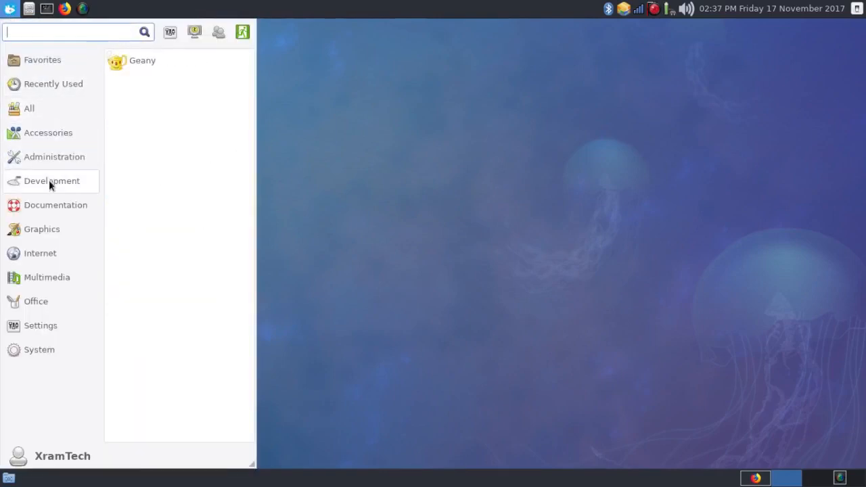
mouse_move(45, 207)
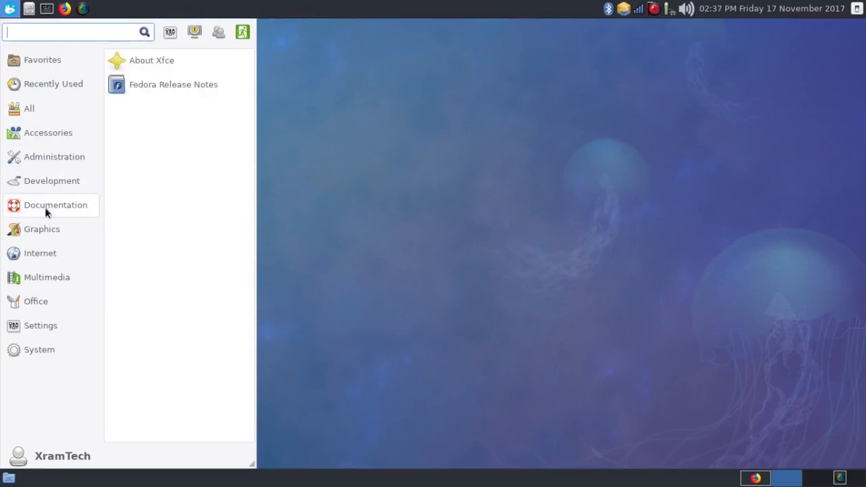
mouse_move(30, 278)
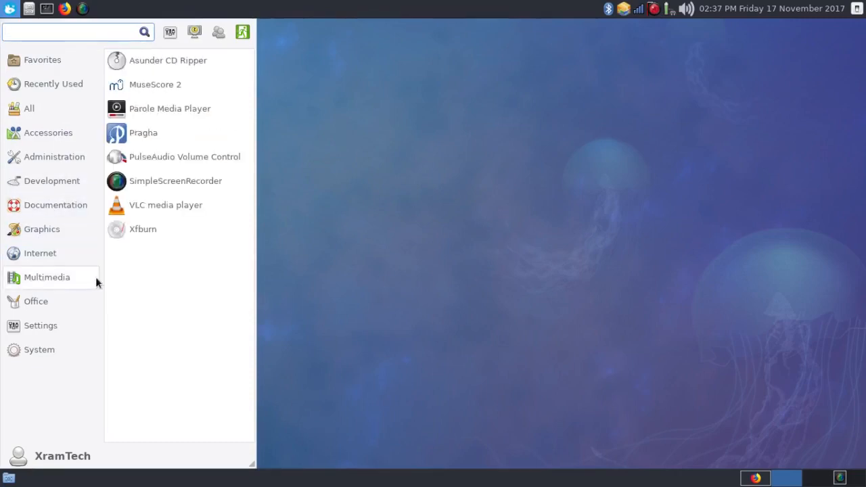
click(142, 84)
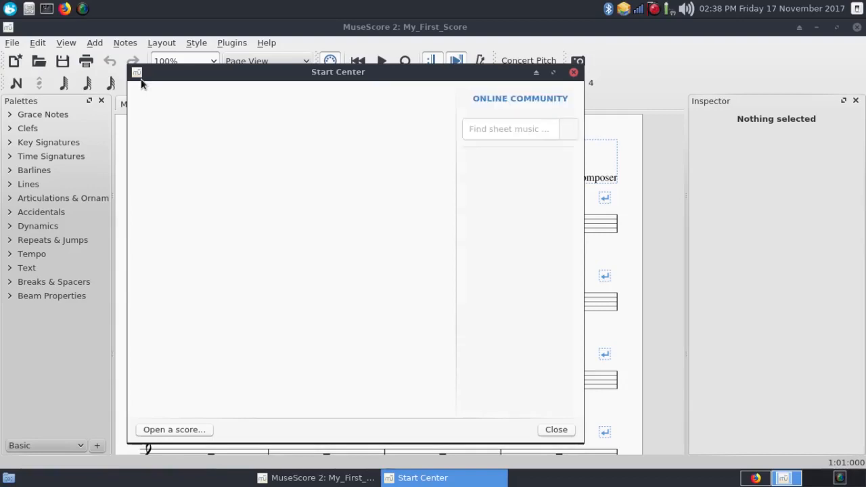
click(572, 72)
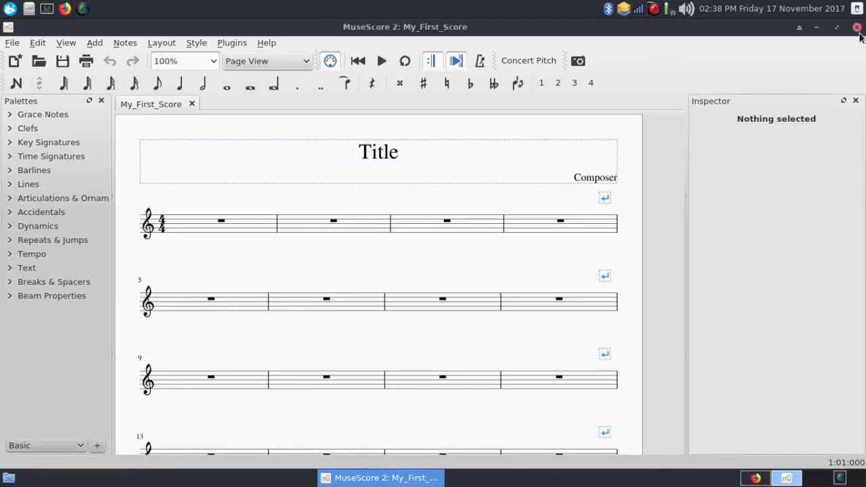
click(858, 29)
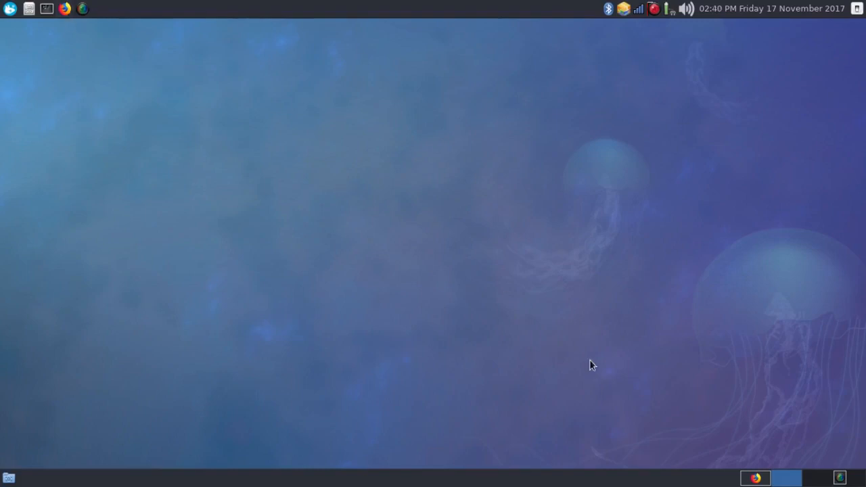
Step: Switch to the workspace holding Firefox, load the browser's home page, and close the browser
click(758, 478)
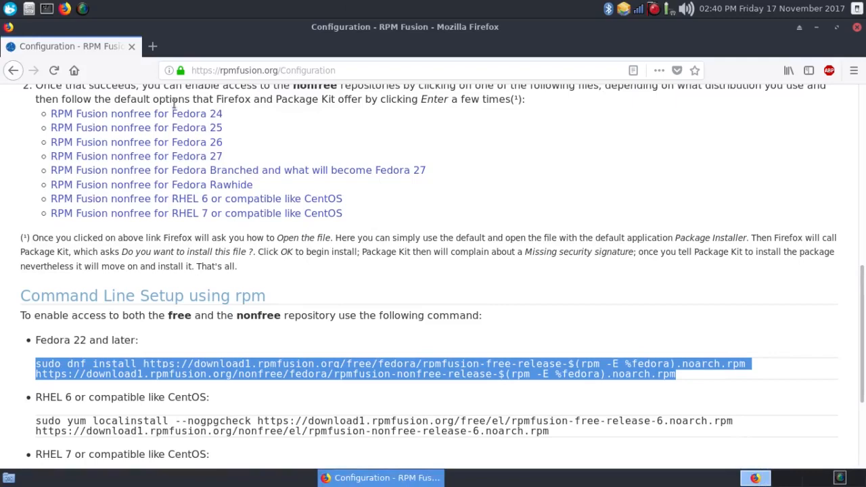
click(76, 70)
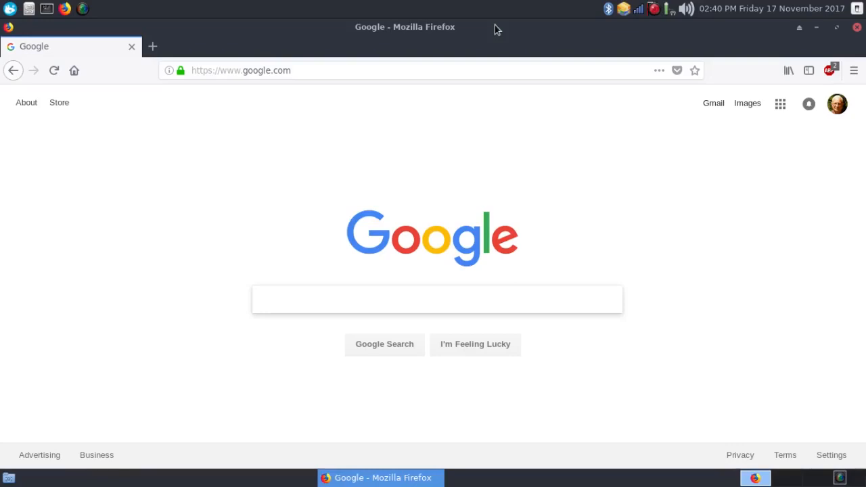
click(856, 27)
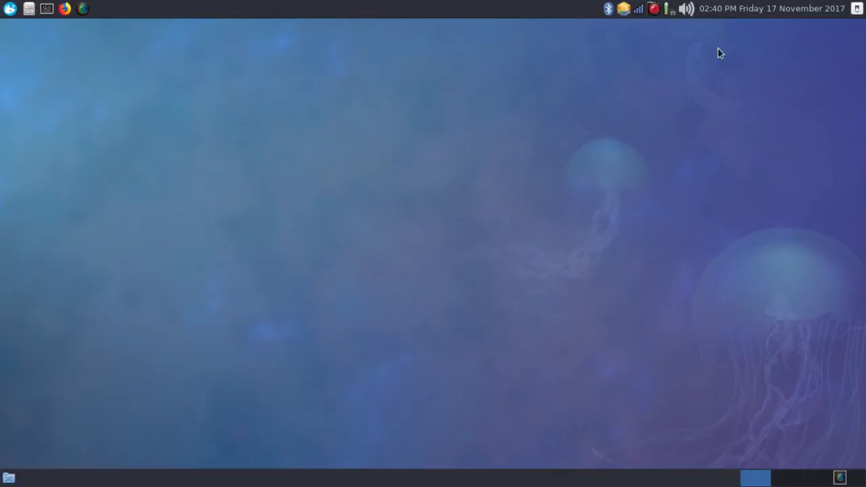
Step: Open the Appearance settings from the full settings overview and maximize the window to view the available styles
click(10, 9)
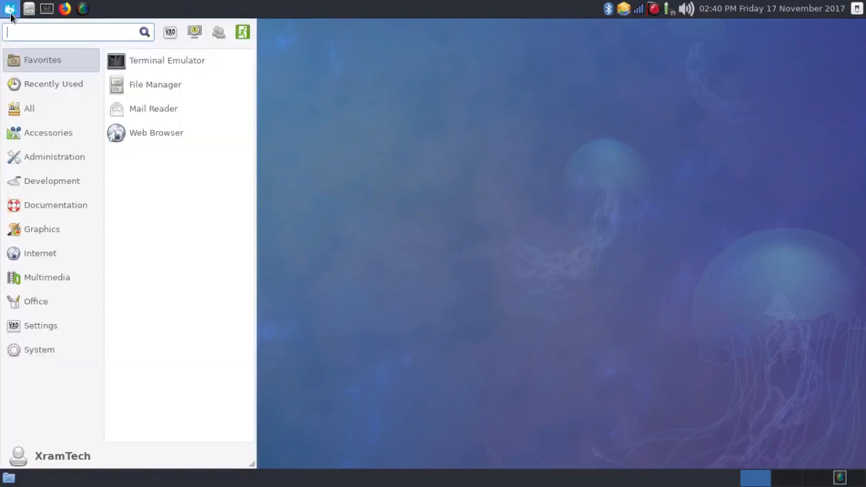
click(170, 34)
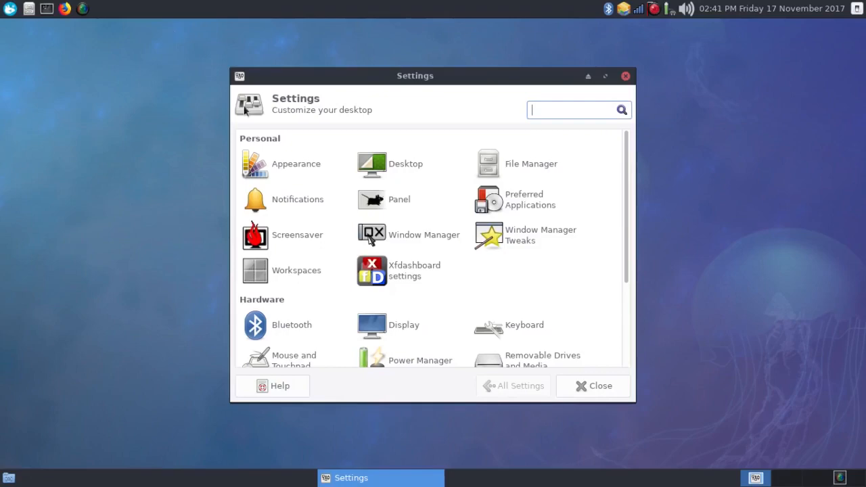
click(283, 169)
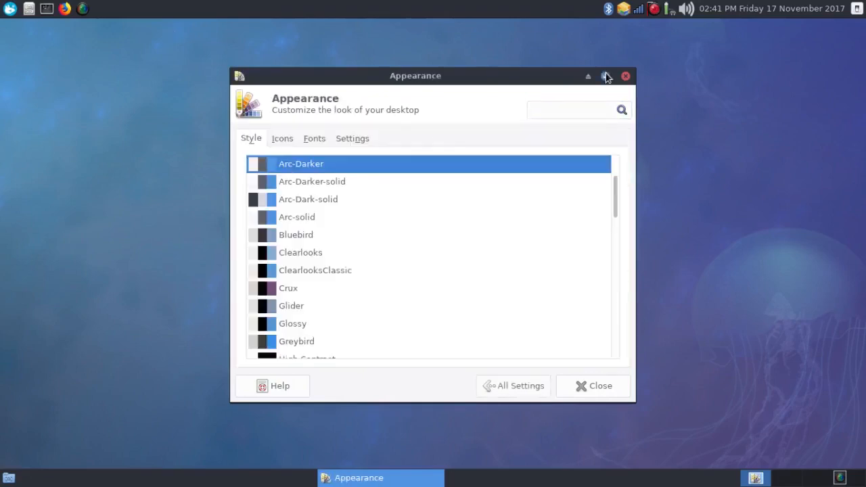
click(605, 76)
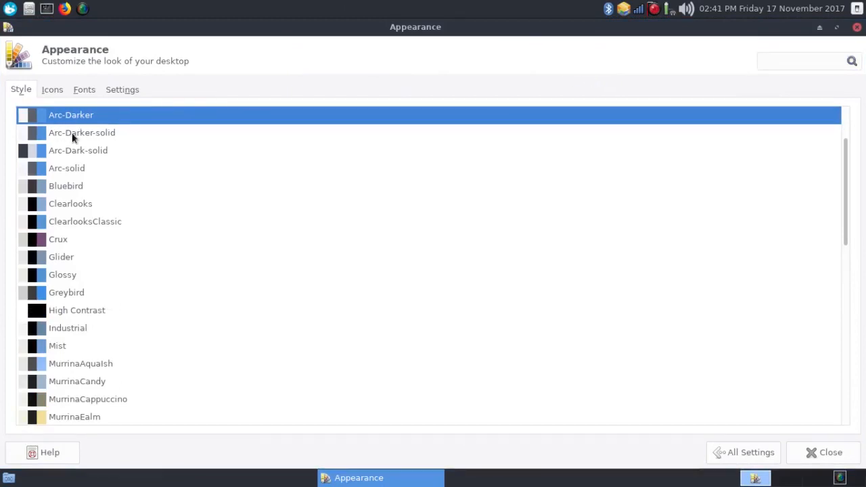
Step: Try the Arc-Darker-solid, Arc-Dark-solid, Arc-solid, Bluebird and ClearlooksClassic styles, and restore Arc-Darker before closing Appearance
click(29, 132)
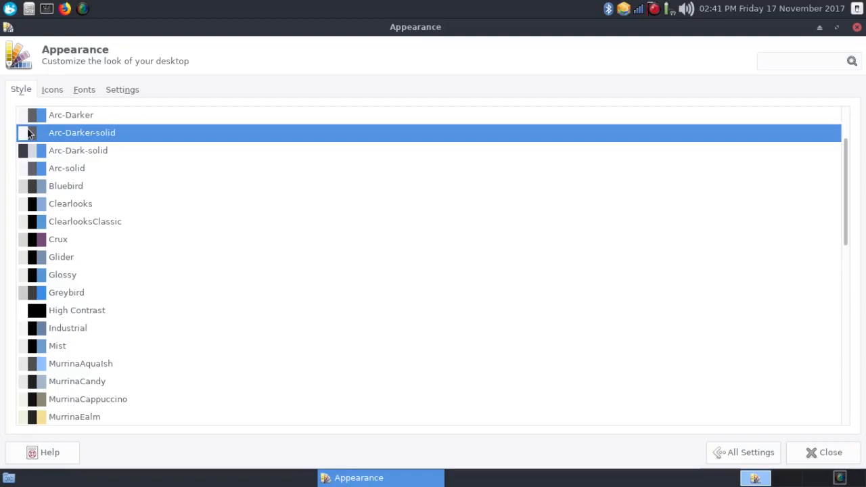
click(27, 150)
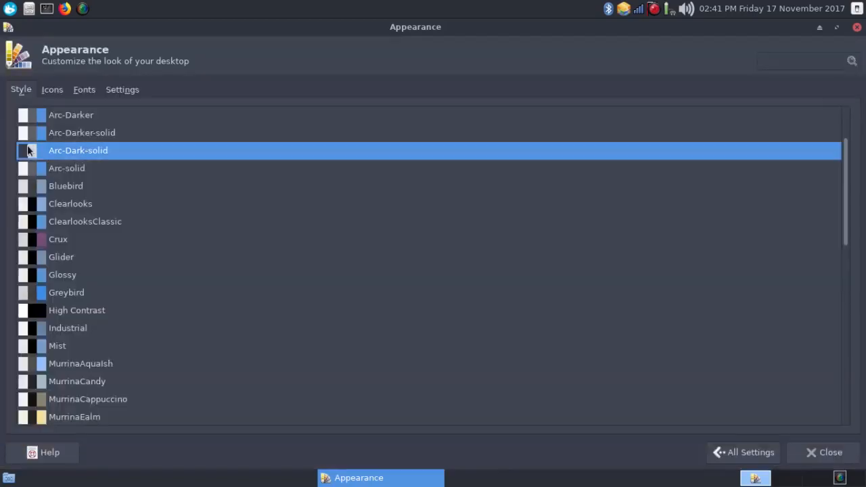
click(28, 170)
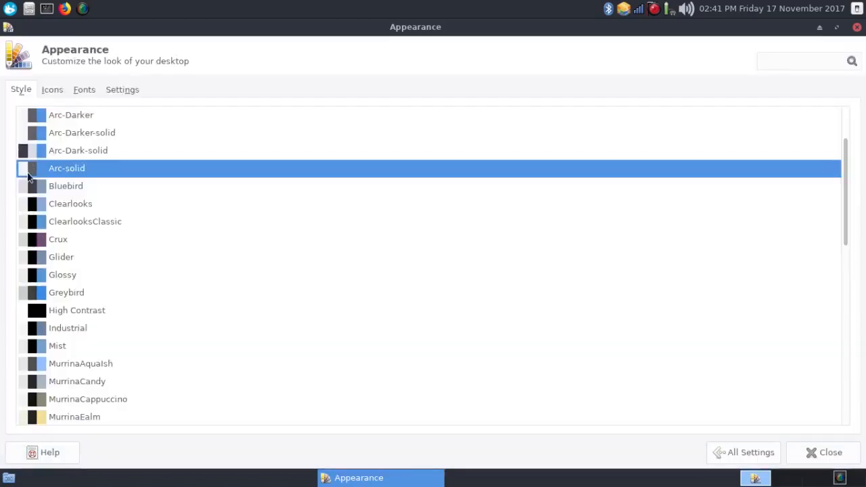
click(28, 190)
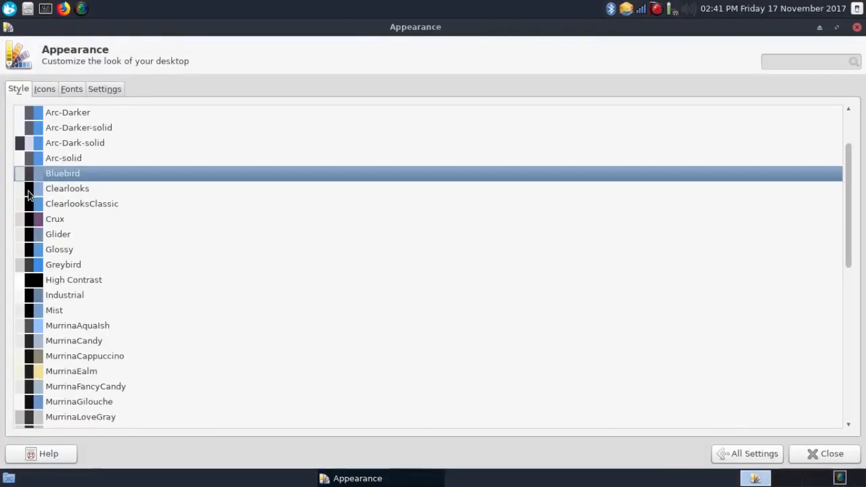
click(31, 204)
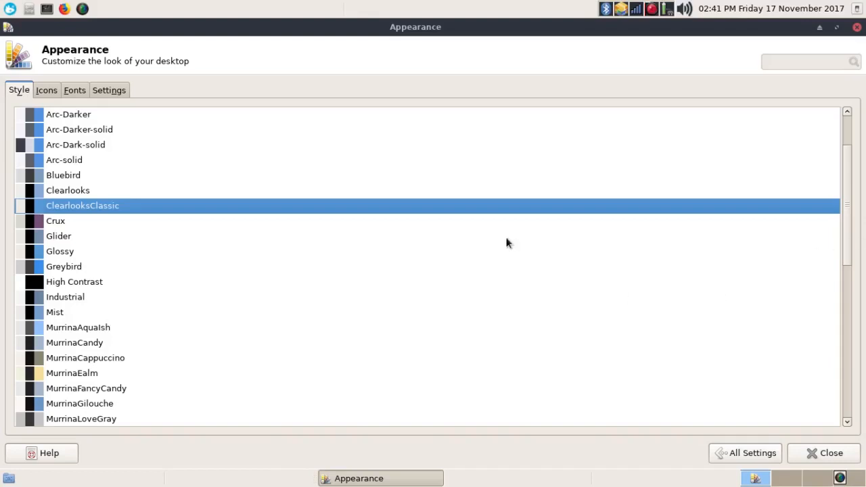
click(24, 117)
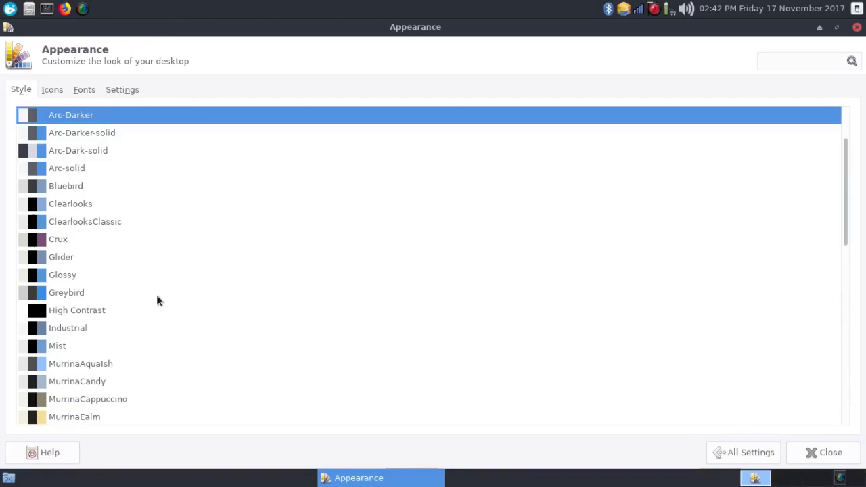
click(857, 27)
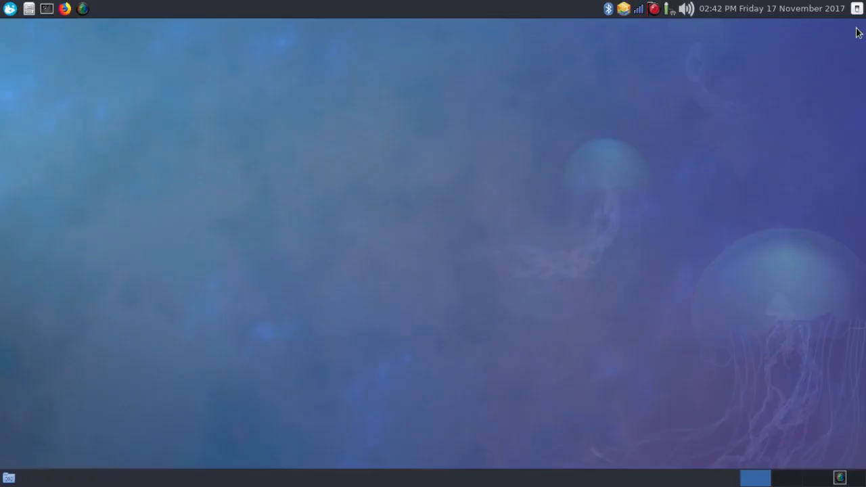
Step: Examine the Compositor options in the Window Manager Tweaks settings, and close the window without changing them
click(8, 9)
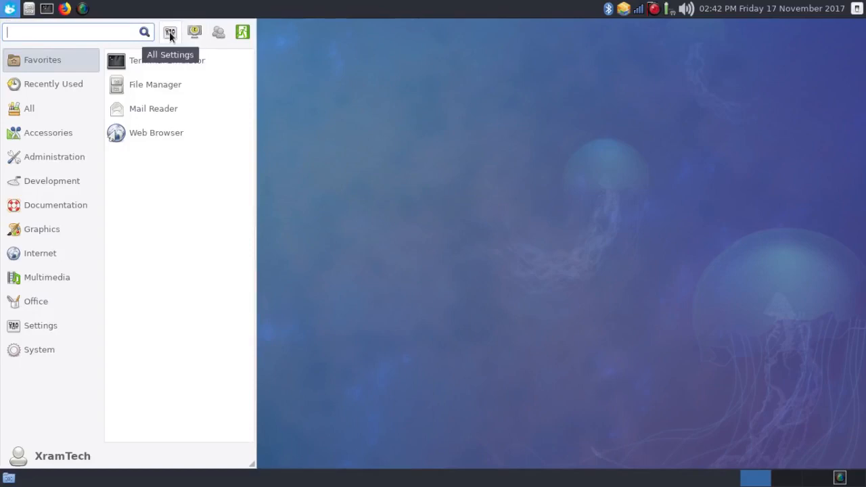
click(170, 33)
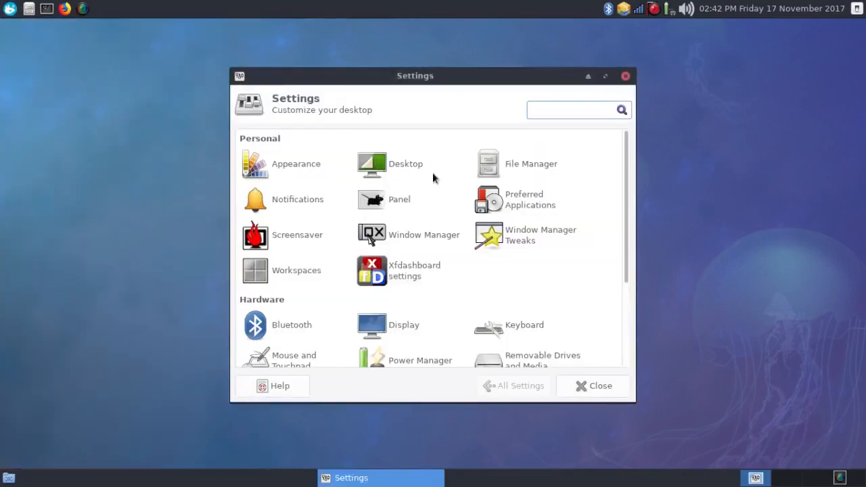
click(493, 242)
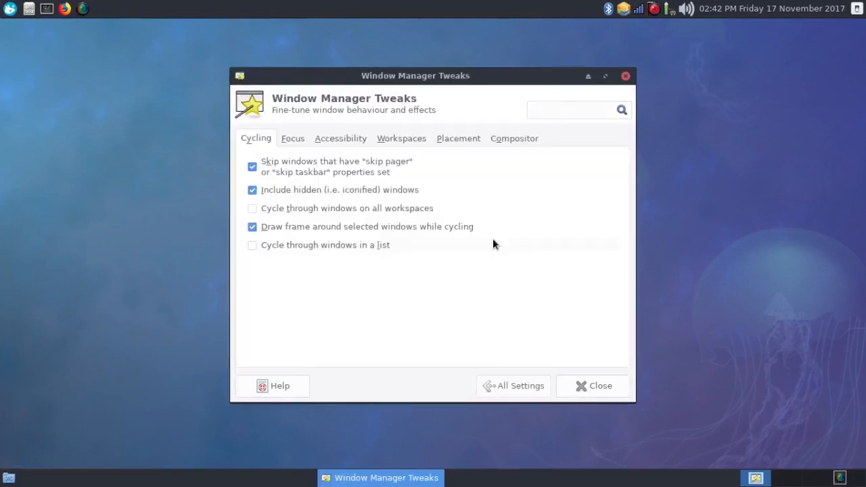
click(504, 140)
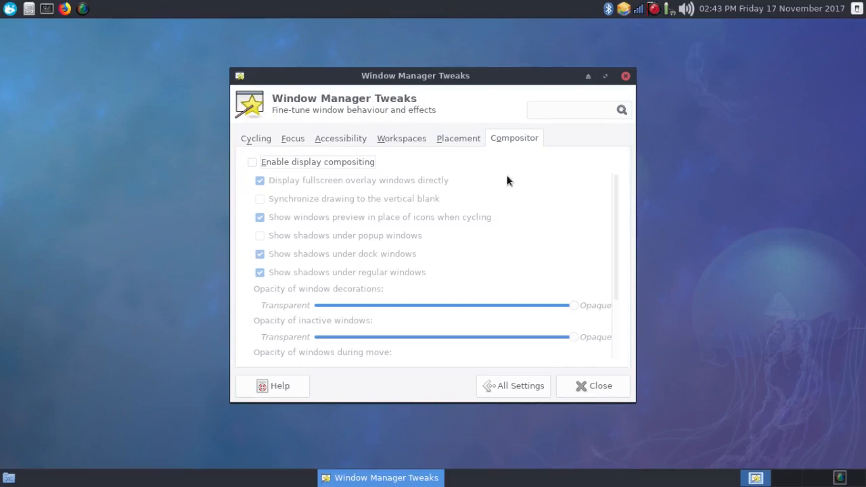
click(625, 77)
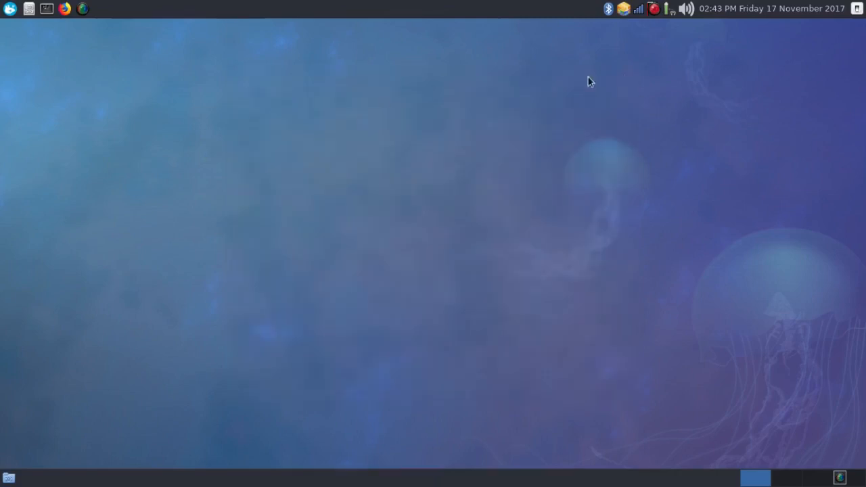
Step: Run the free command in a terminal to check memory and swap usage
click(46, 9)
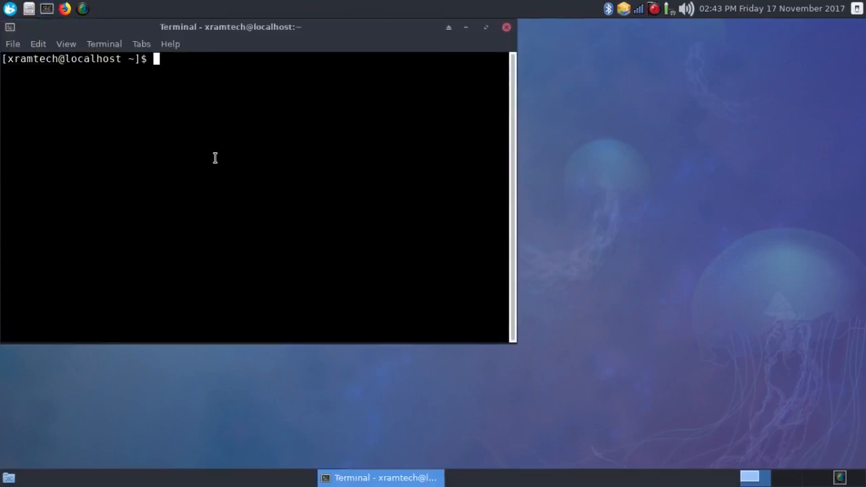
text(free)
key(Return)
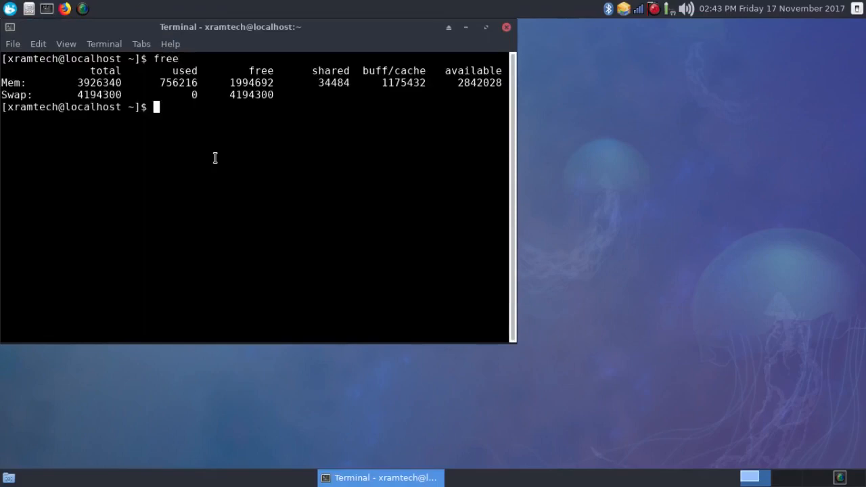